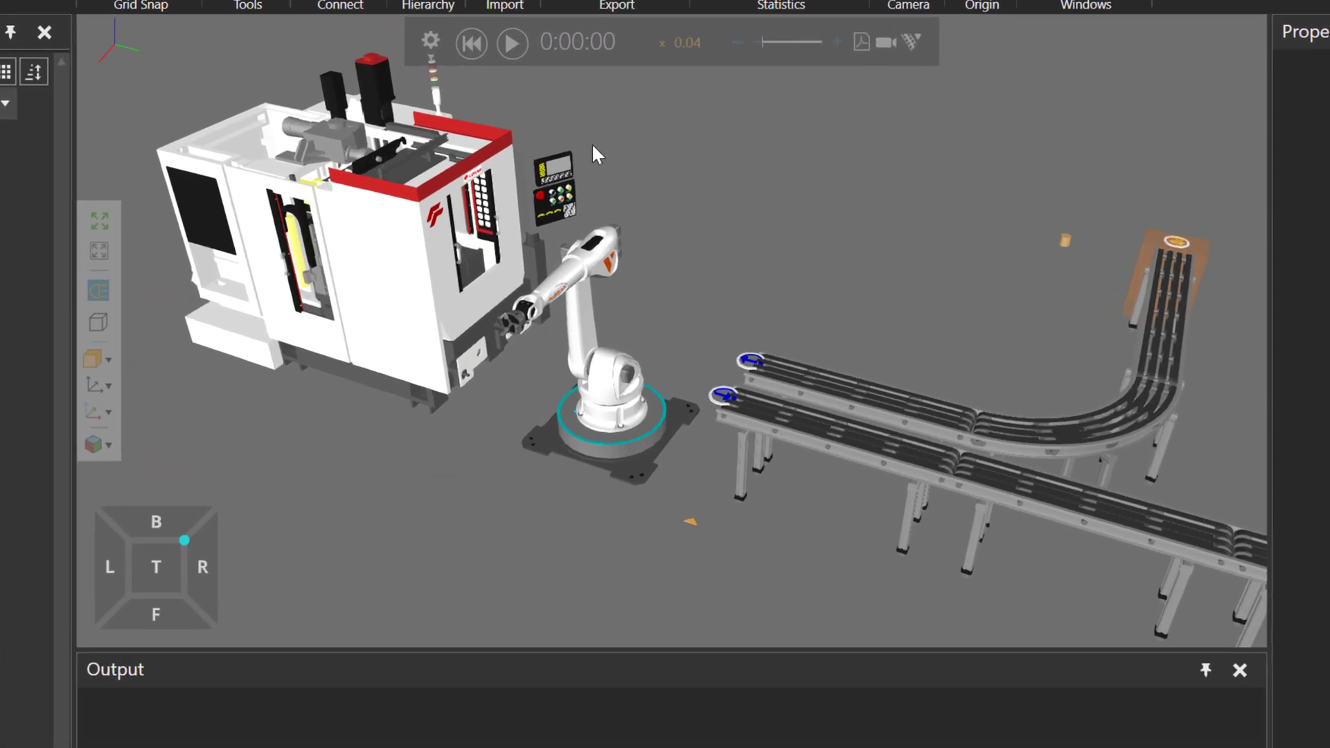
Start the simulation and zoom in on the conveyor's upper end as yellow cylinders feed.
left_click(512, 43)
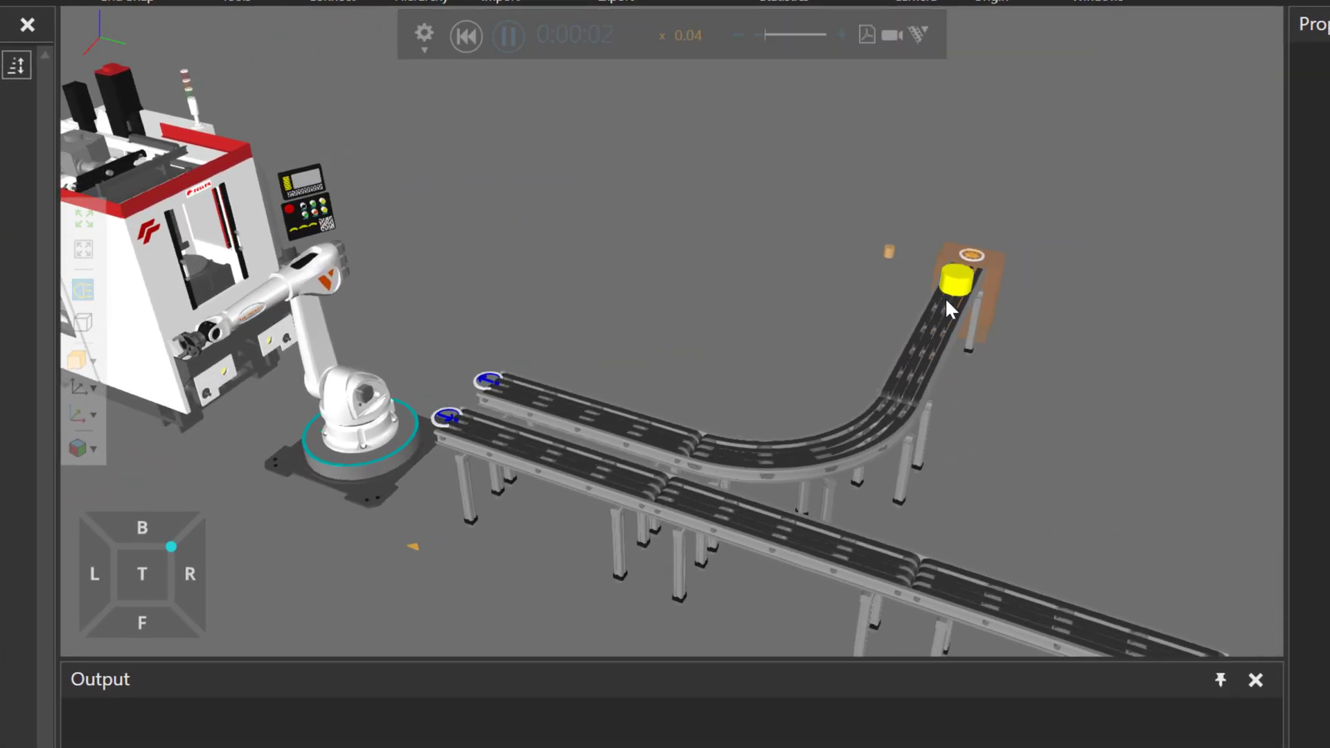
scroll(1019, 314, "up", 5)
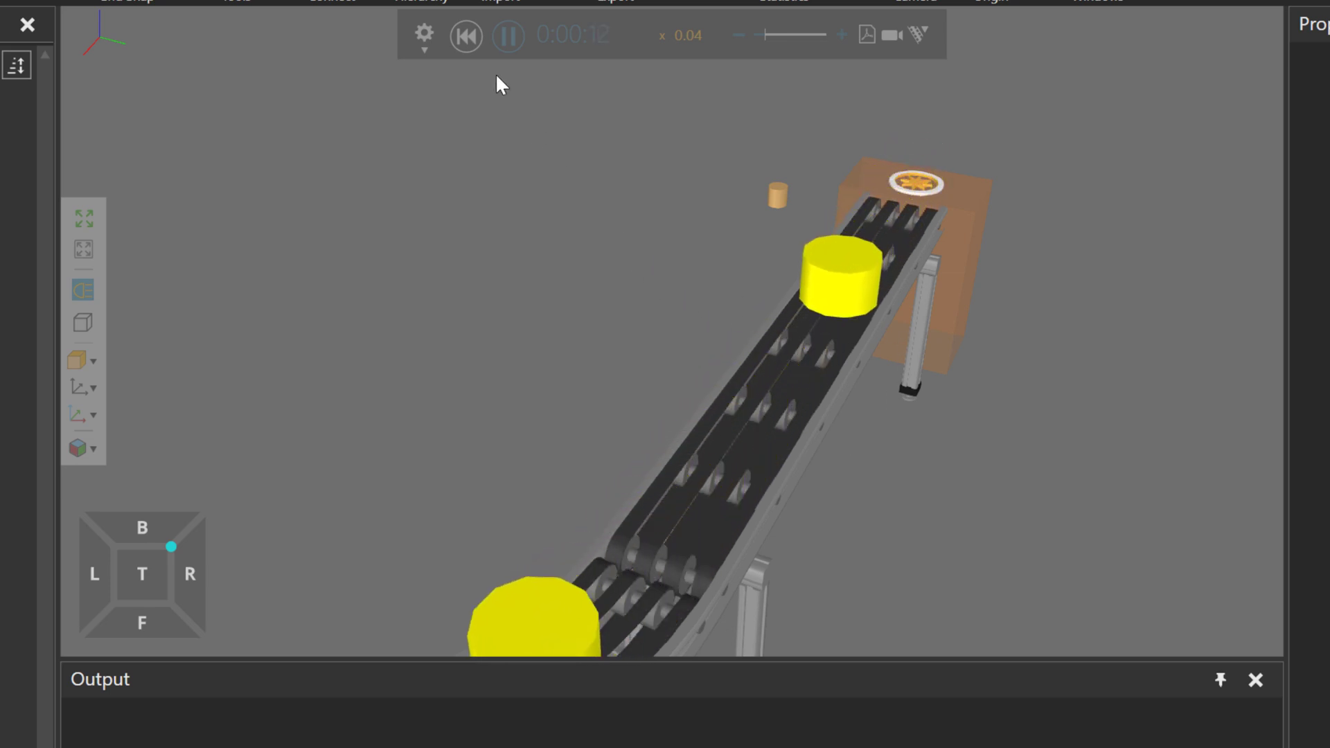
Reset the simulation and expand Cylinder in the Product Type Editor (S12T-Cyl-RS, 120 mm radius, 150 mm height).
left_click(466, 36)
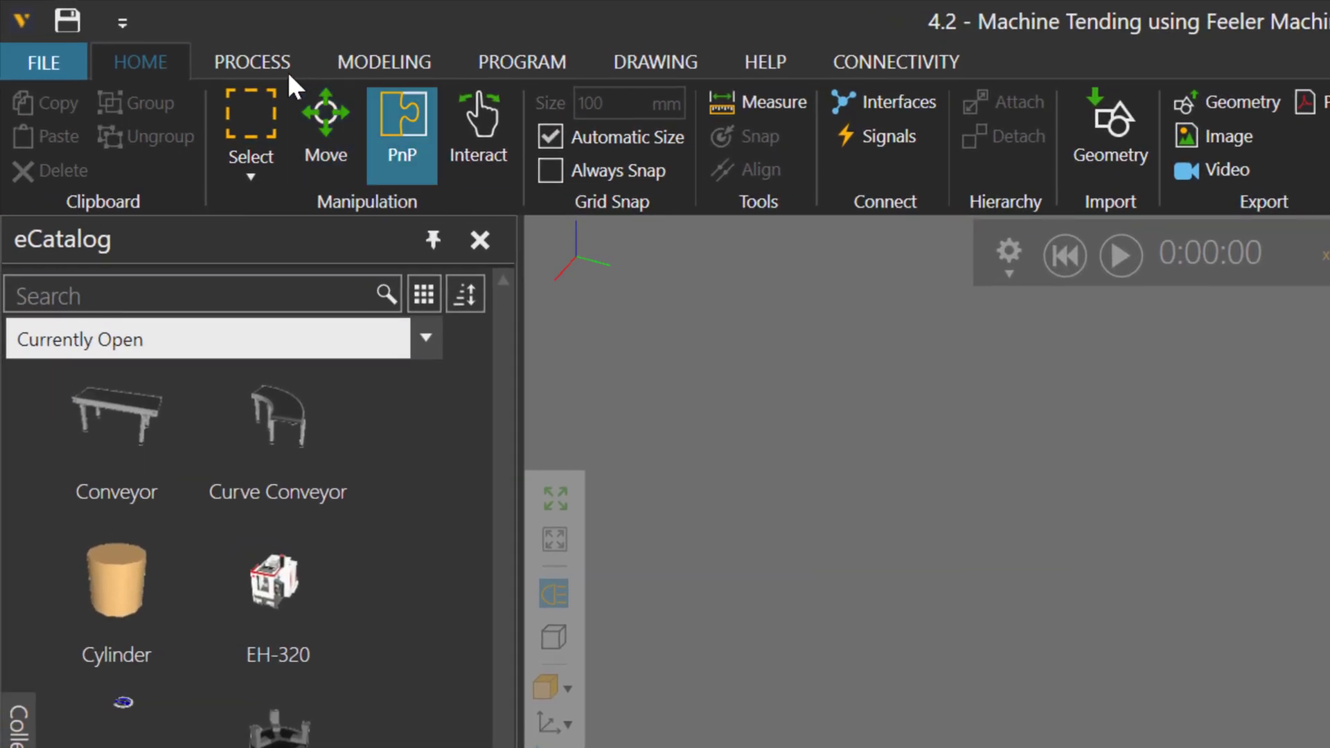
left_click(273, 61)
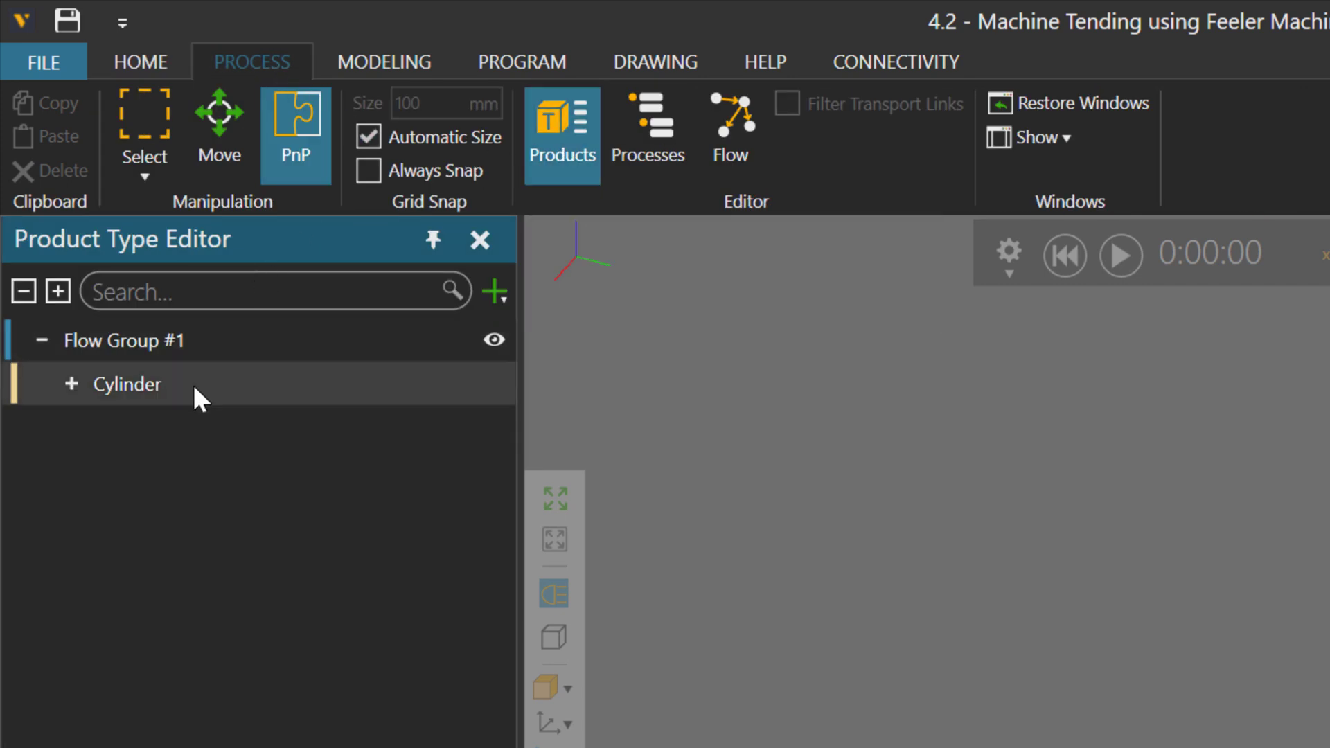
left_click(72, 382)
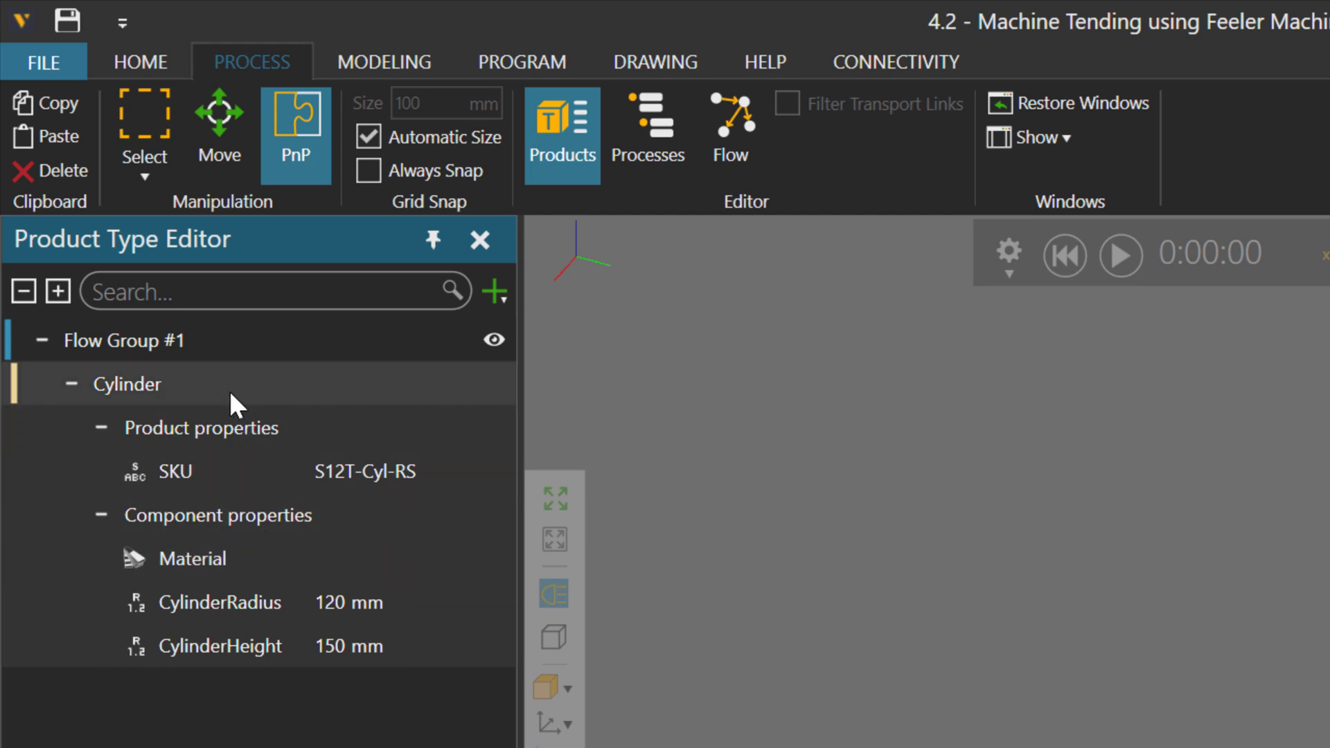
With Cylinder selected, delete the small beige sample cylinder from the layout and rerun the simulation.
left_click(299, 386)
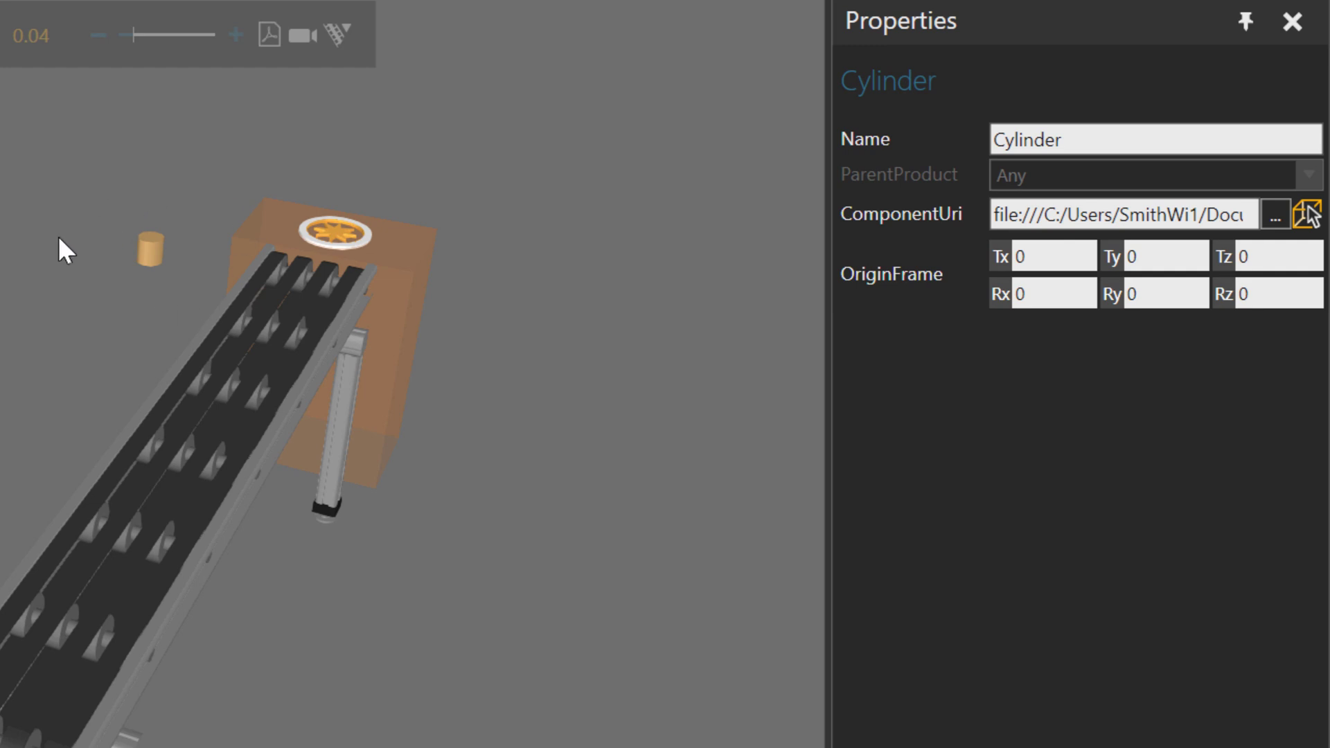
left_click(151, 252)
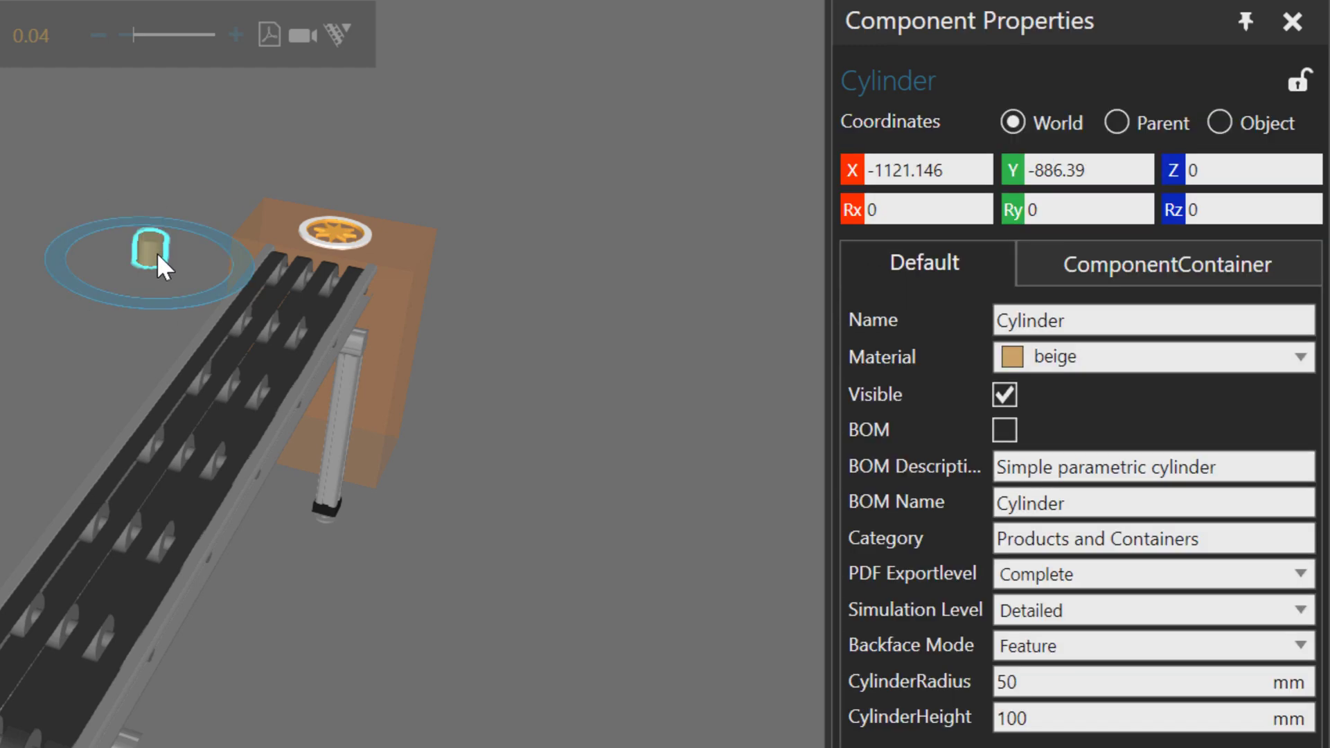
key("Delete")
left_click(440, 43)
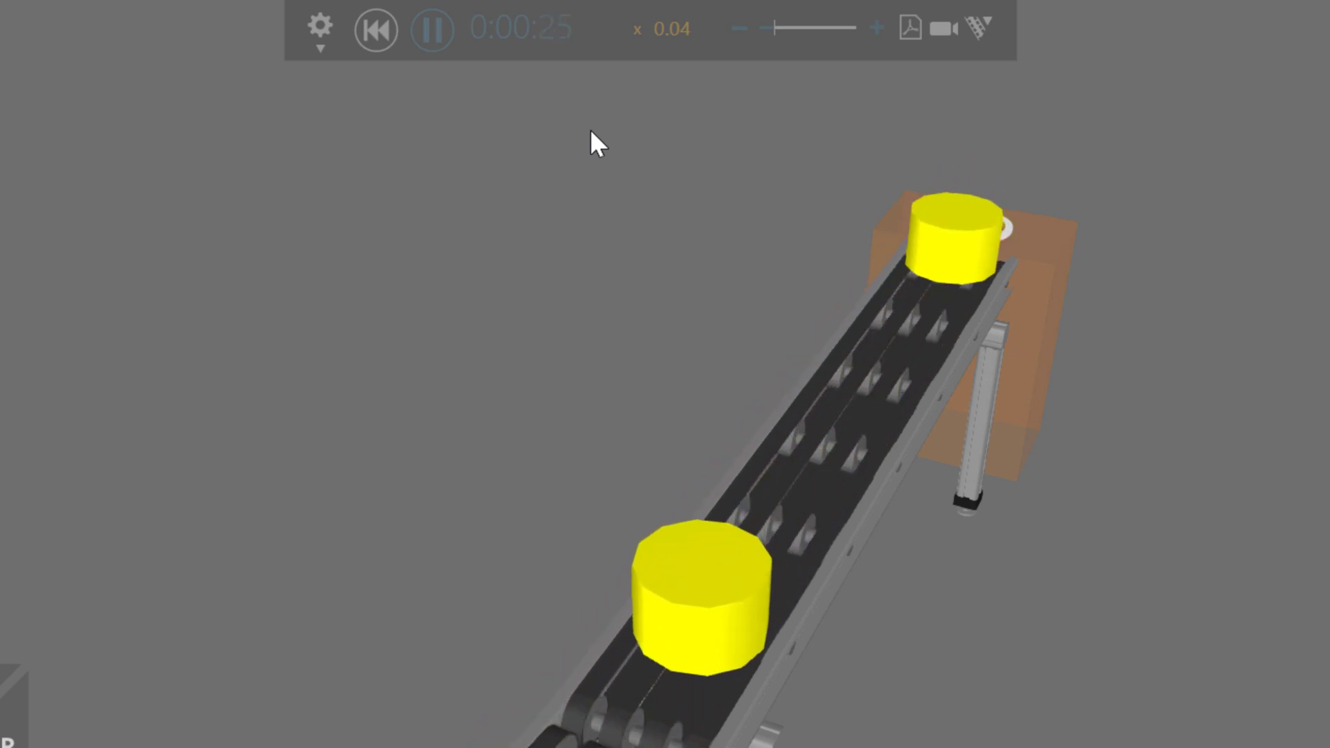
Set the Cylinder product type's default Material to pink and rerun the simulation.
left_click(376, 31)
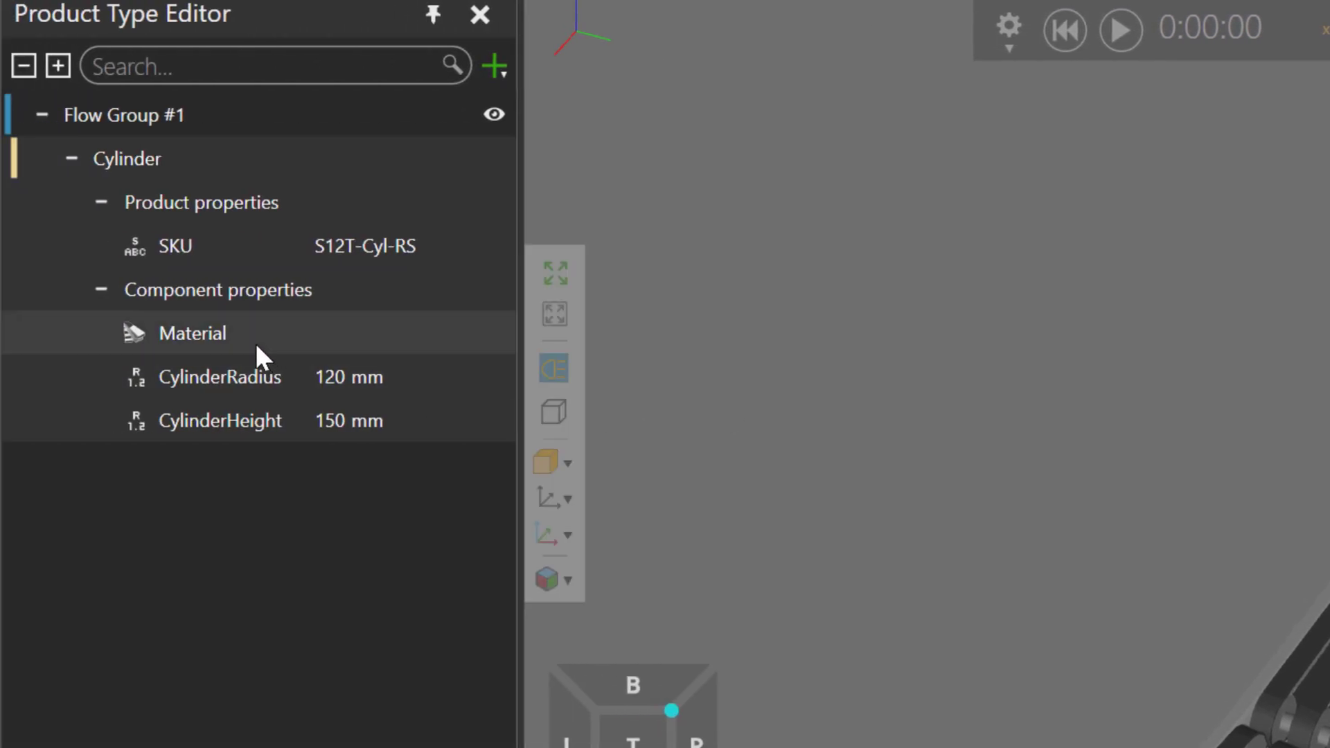
left_click(256, 350)
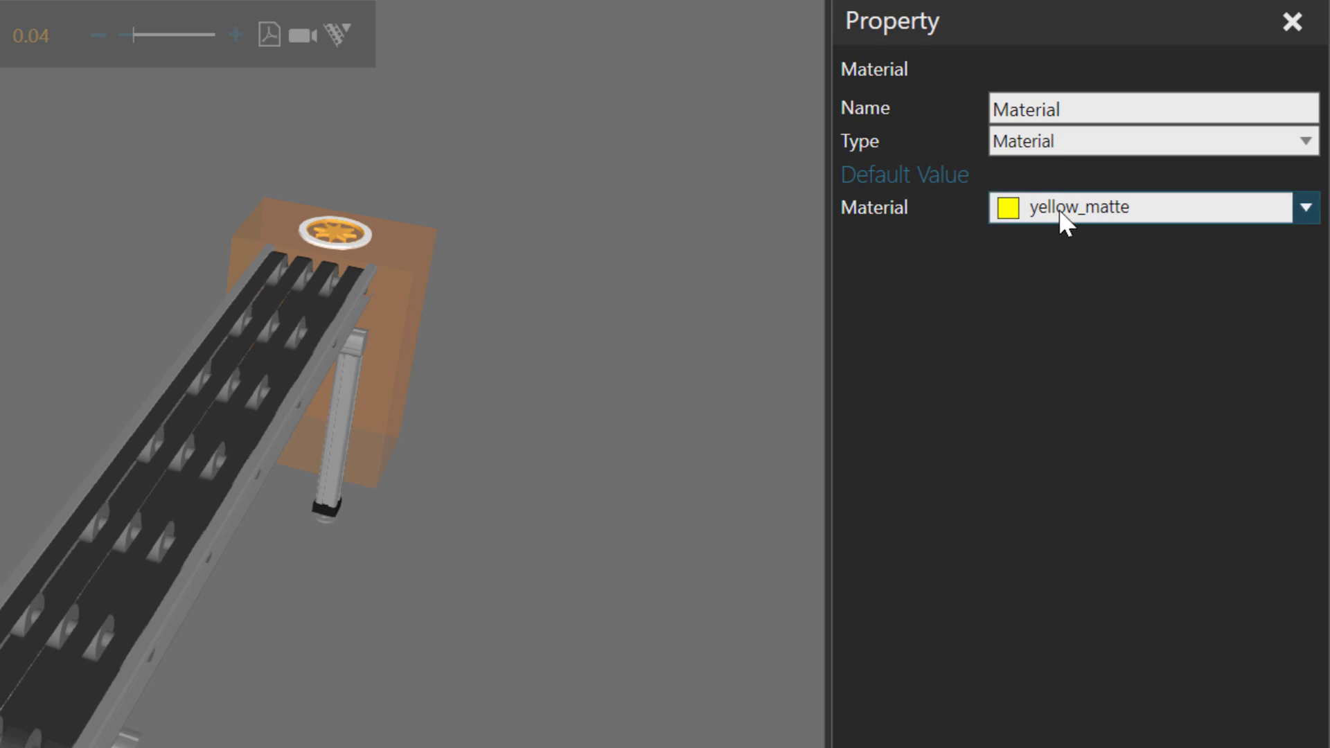
left_click(1061, 216)
scroll(1247, 485, "up", 5)
scroll(1275, 530, "up", 5)
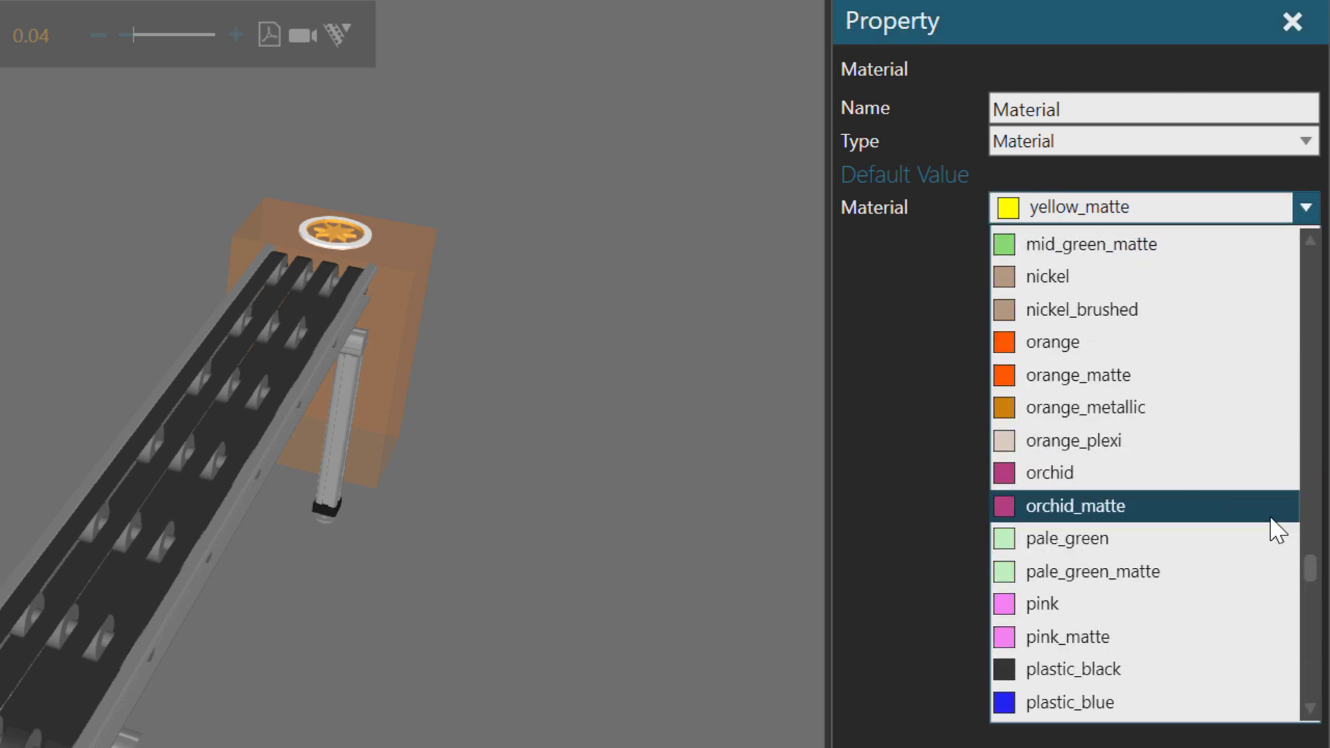
left_click(1133, 603)
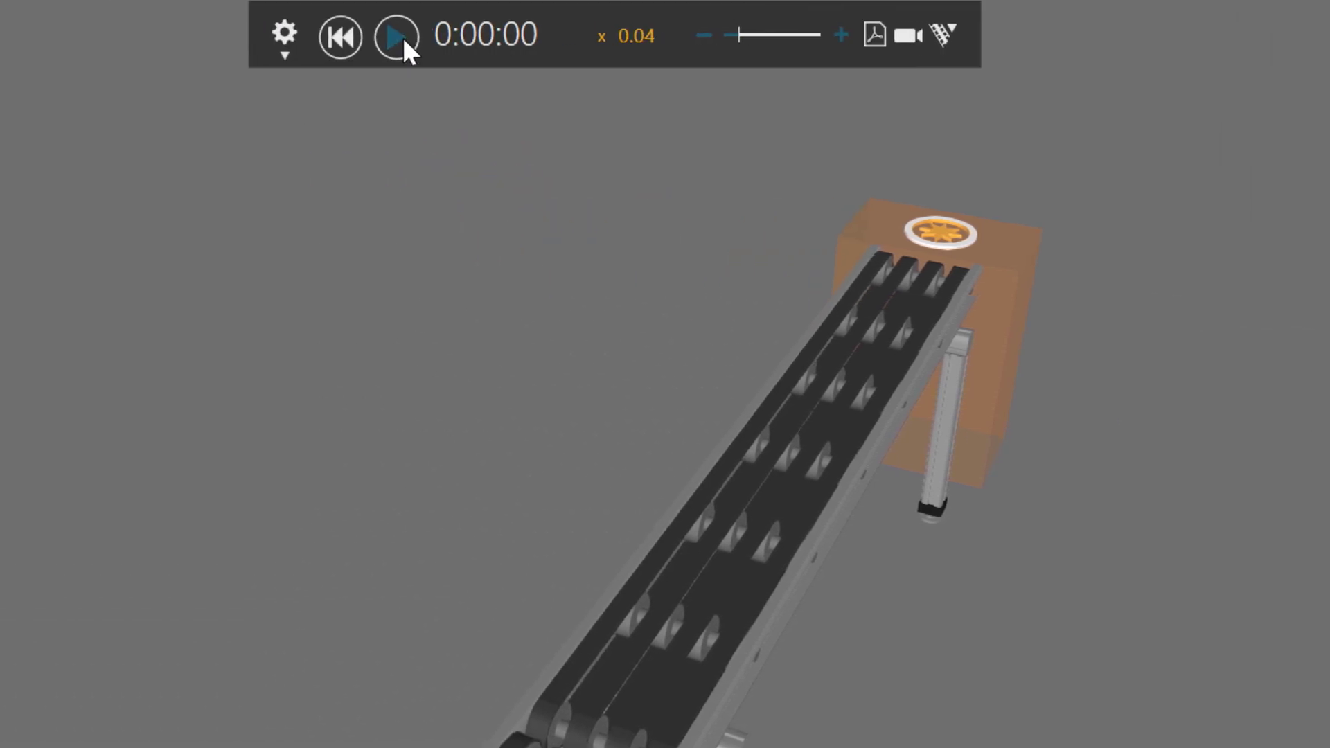
left_click(396, 37)
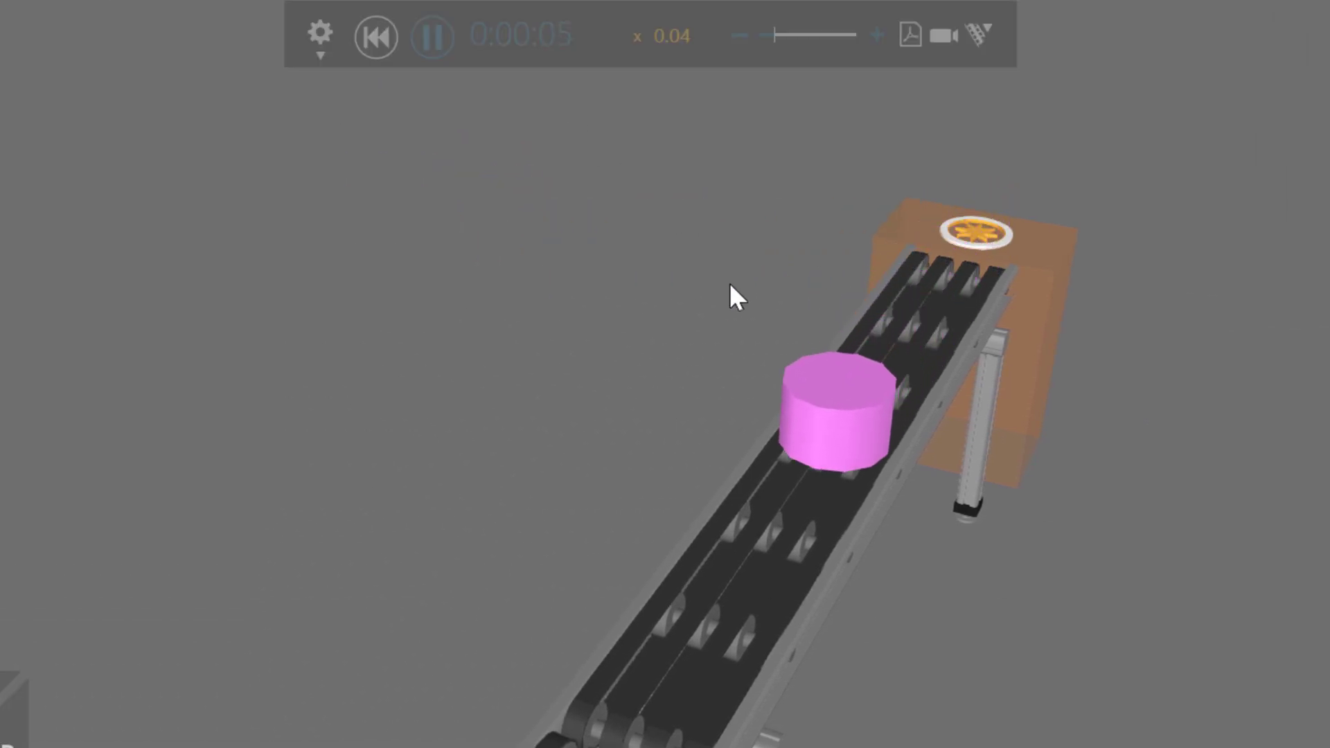
Set CylinderRadius to 50 and CylinderHeight to 100, then test-run the smaller cylinders and reset.
left_click(379, 50)
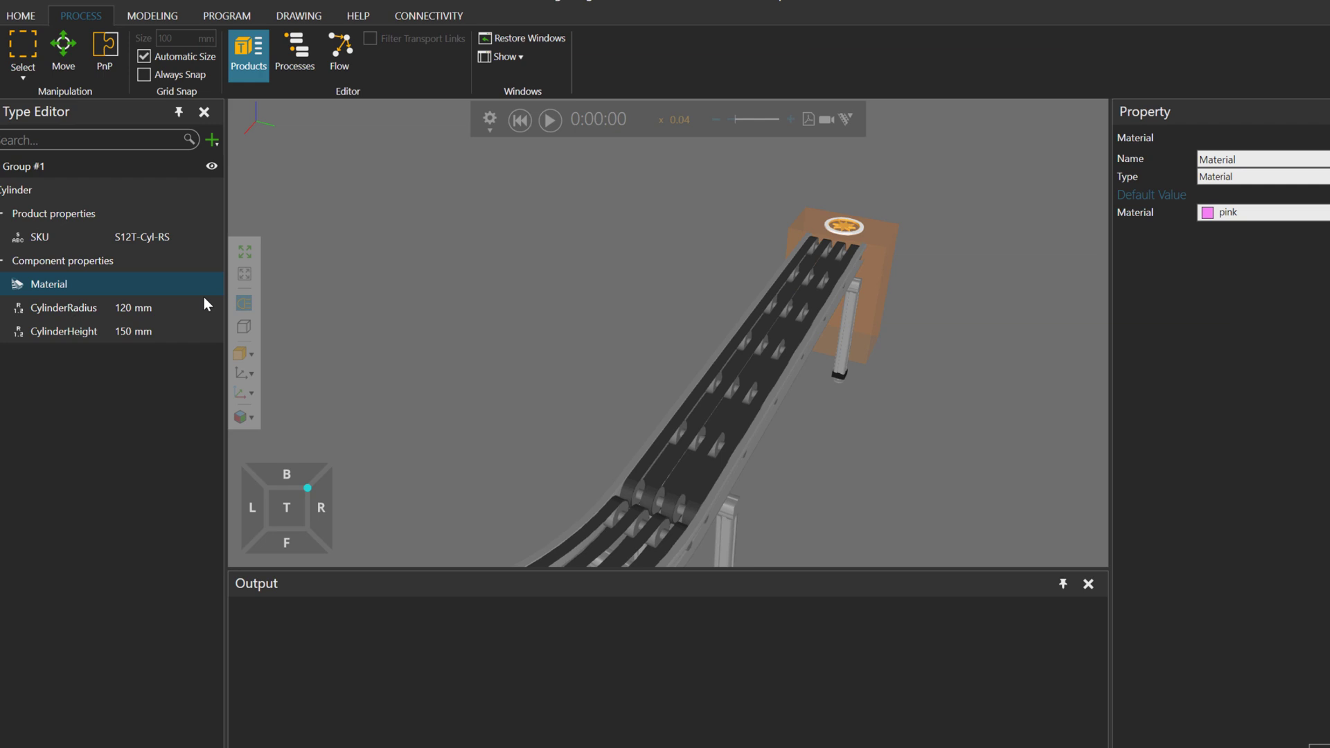
left_click(112, 306)
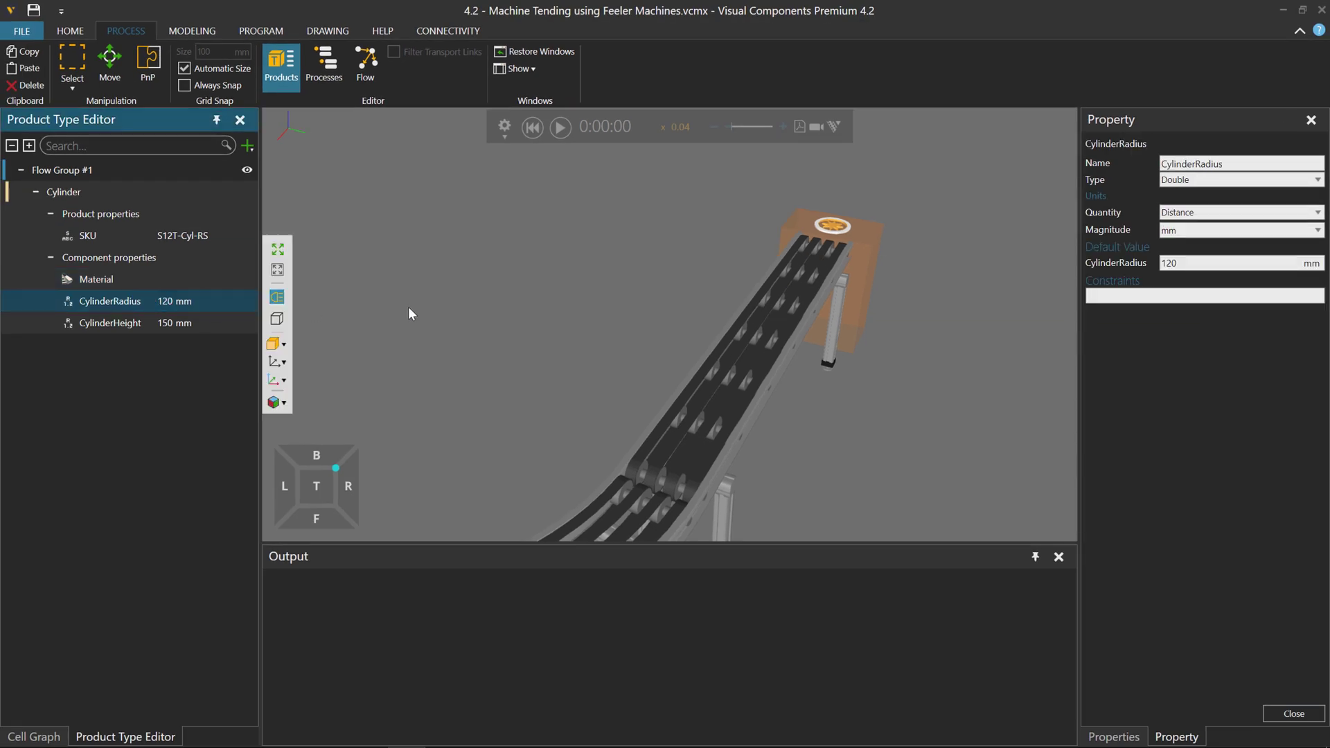
left_click(1187, 266)
type("50")
key("Return")
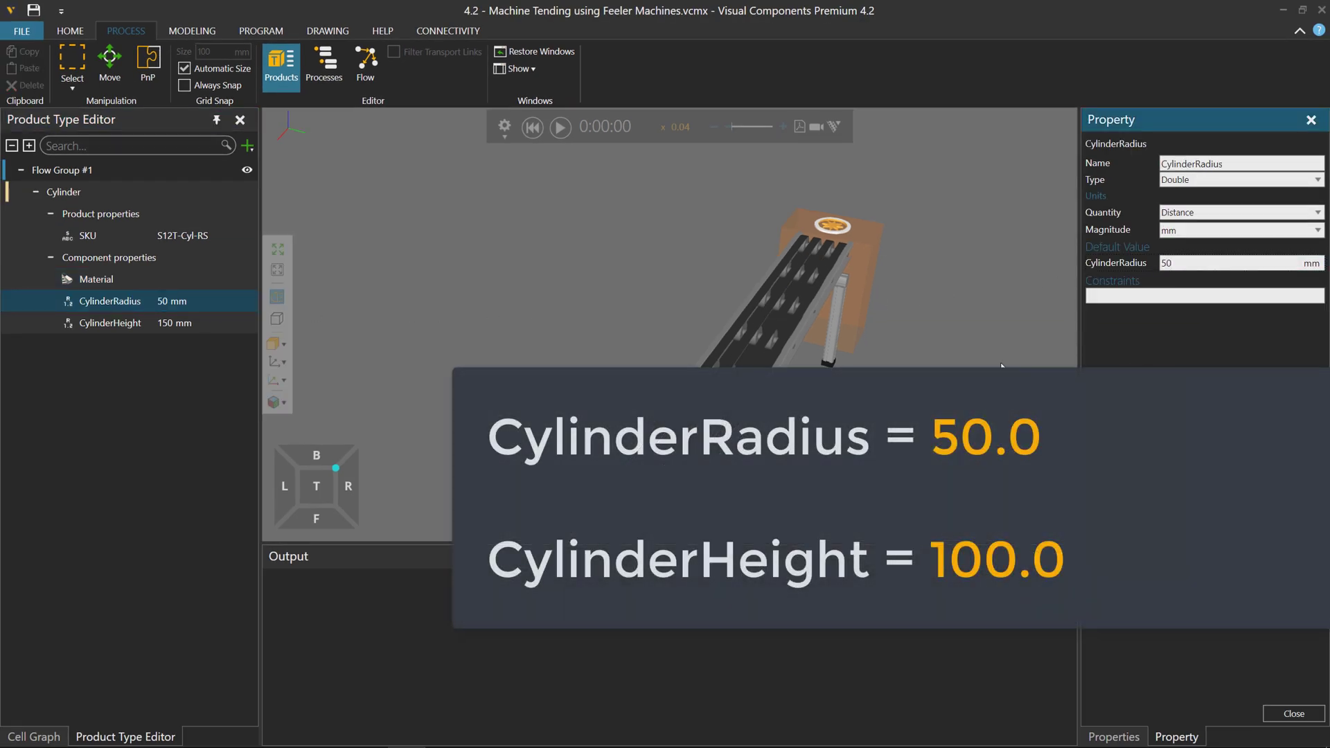
left_click(143, 324)
left_click(1101, 266)
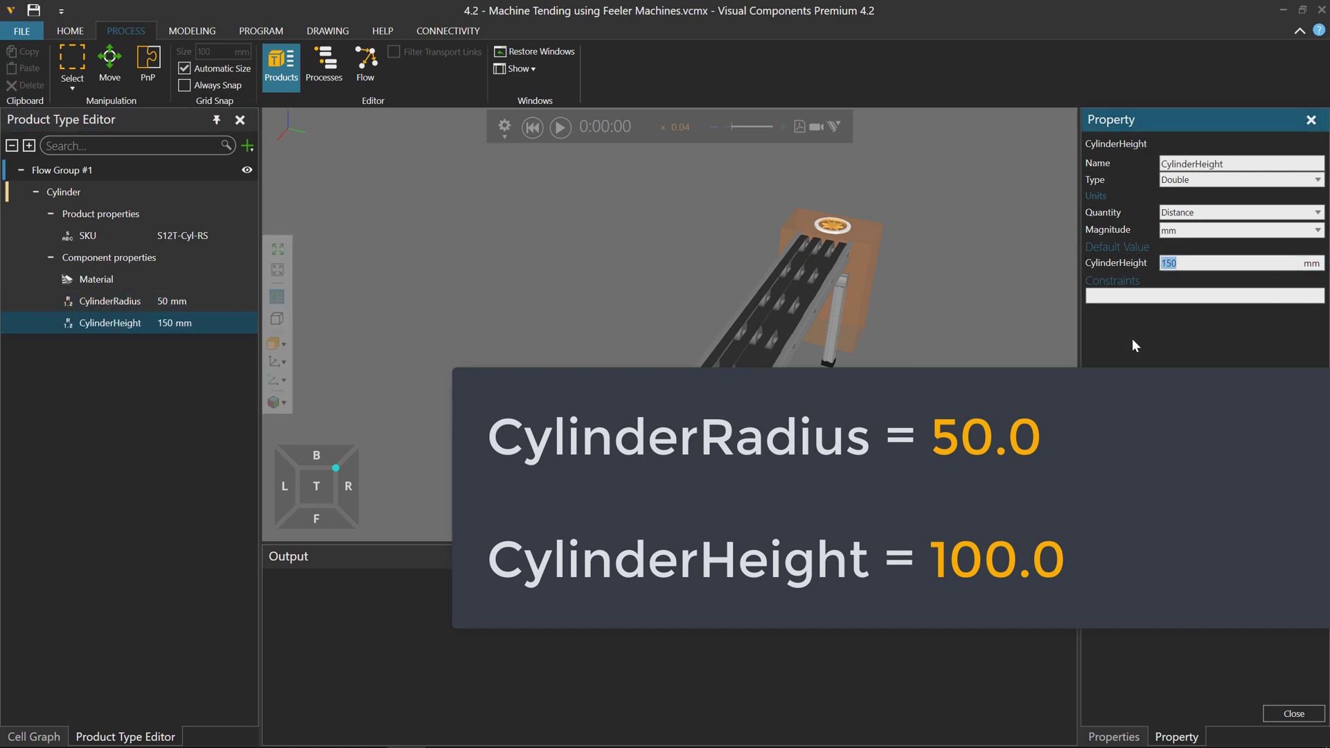
type("100")
key("Return")
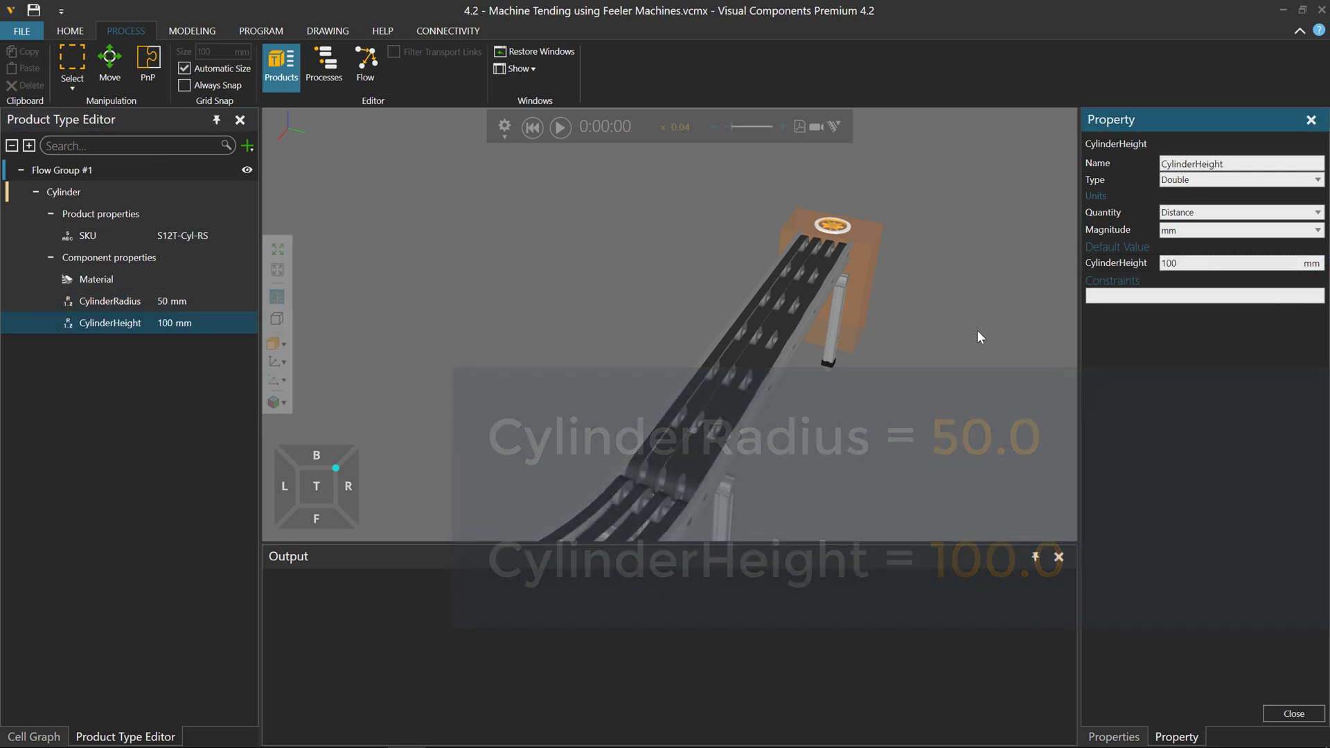
left_click(561, 127)
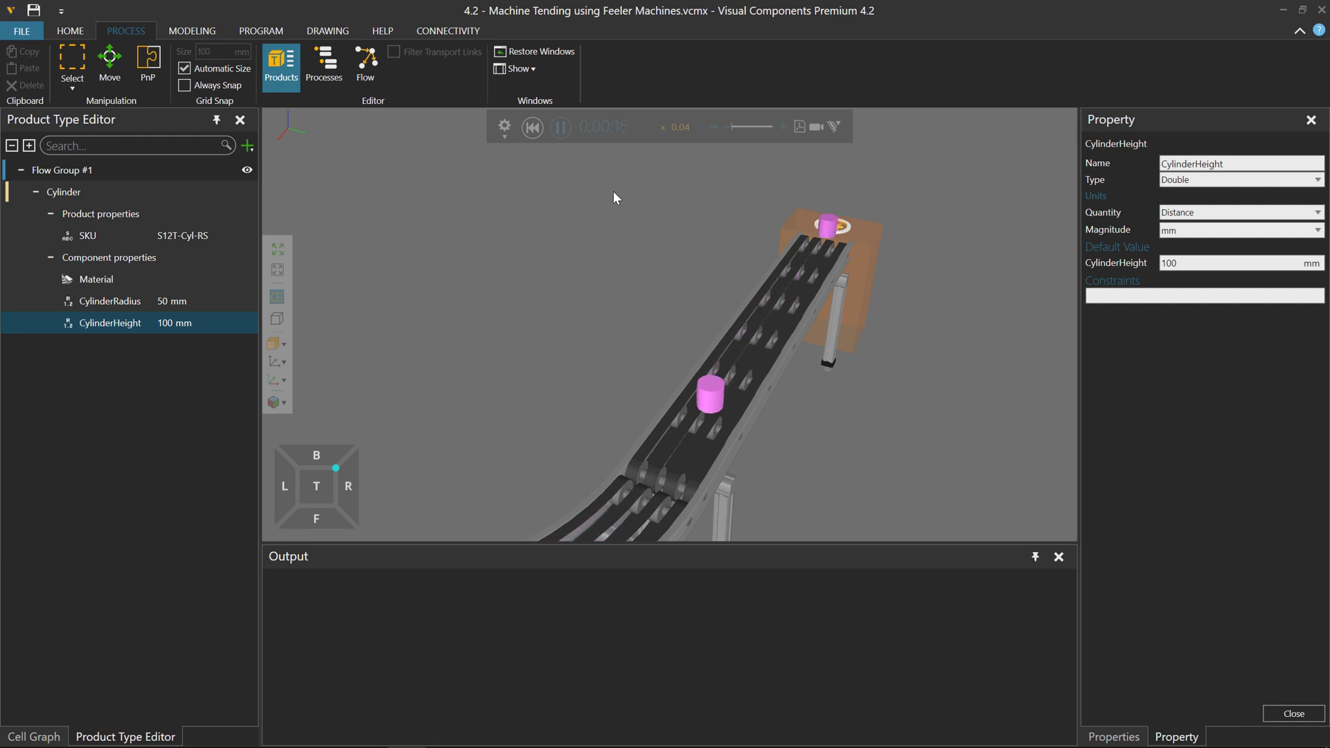
left_click(533, 127)
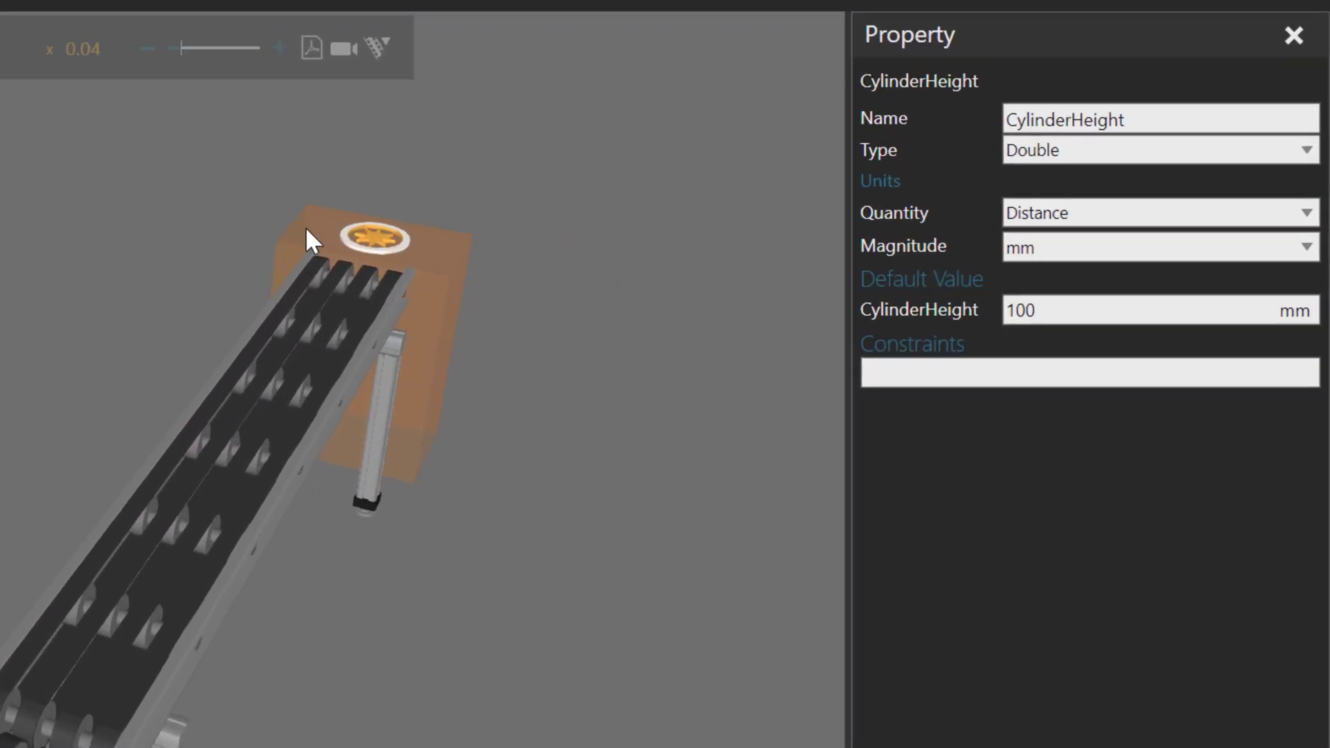
In the Product Feeder's ProductCreator, keep Single feed mode and bring up the Part choices.
left_click(305, 229)
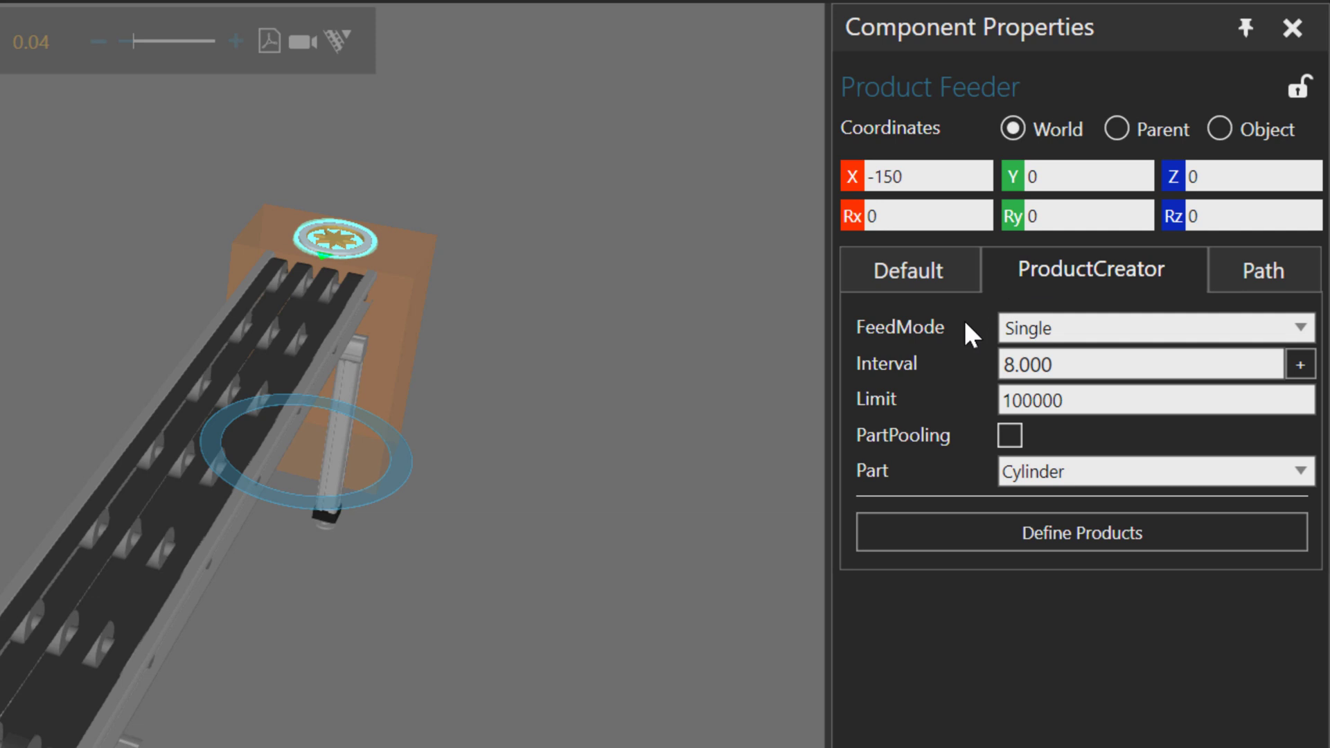
left_click(1062, 336)
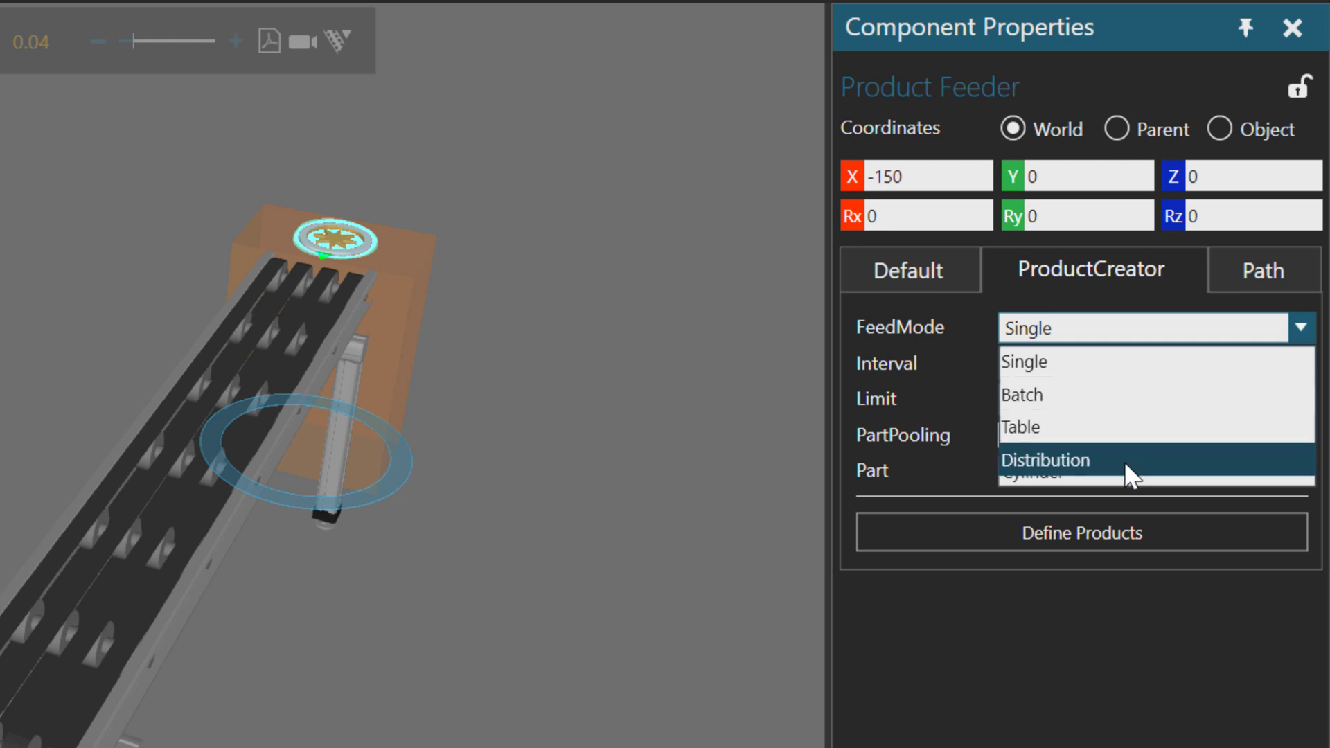
left_click(975, 327)
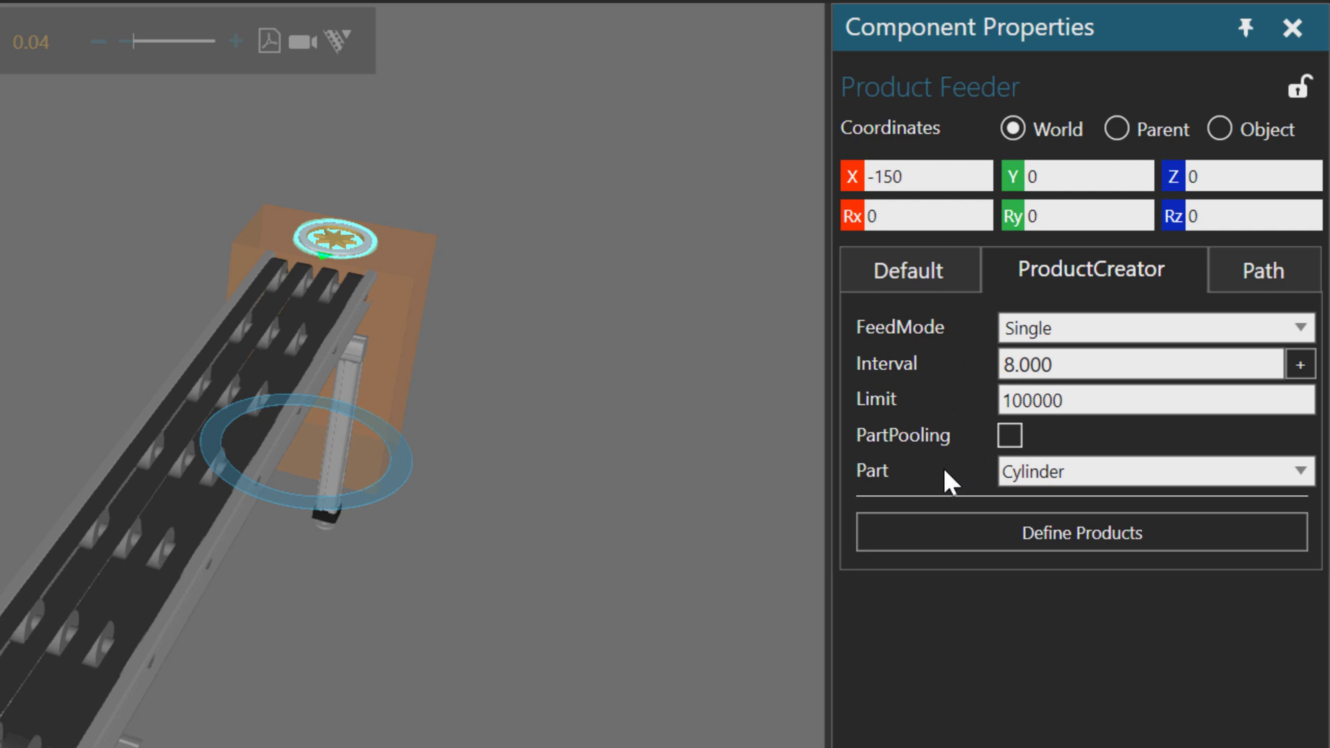
left_click(1062, 473)
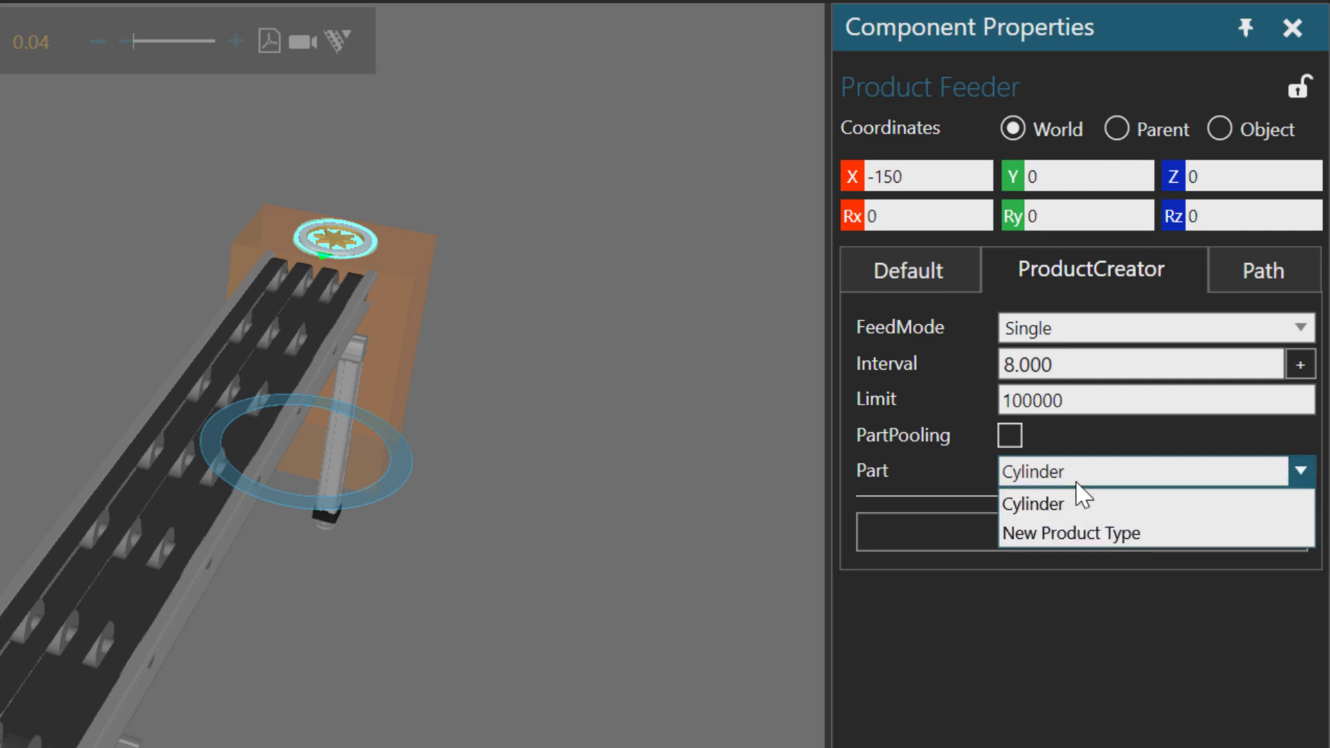
Set the feeder's Part to a New Product Type and rename Product Type #1 to Block.
left_click(1158, 528)
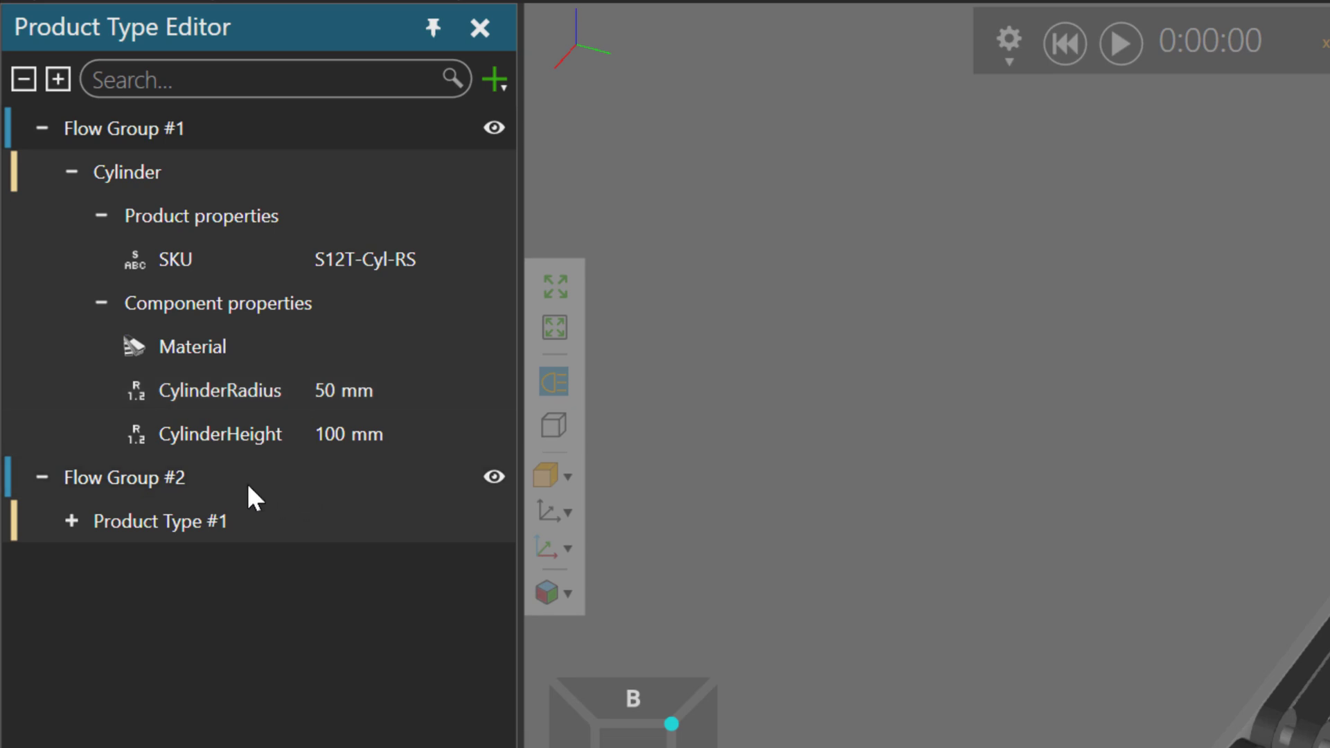
left_click(71, 522)
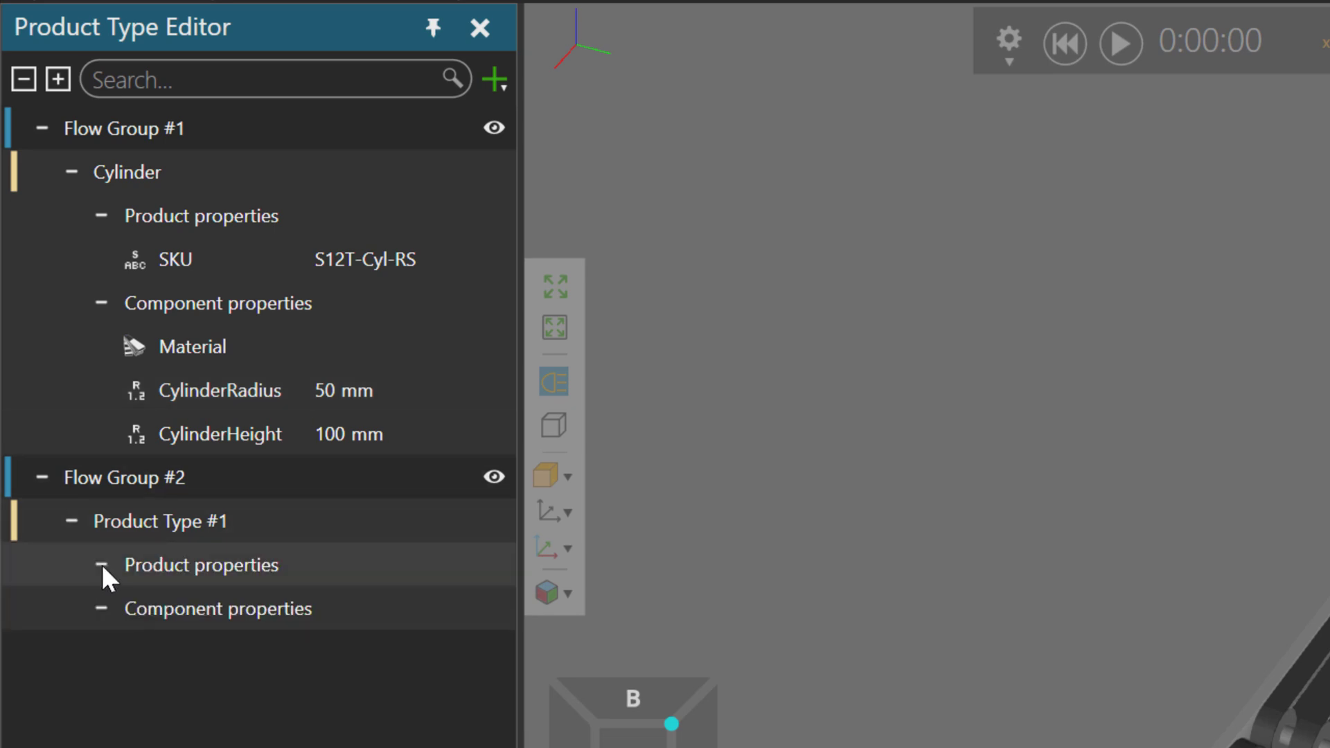
left_click(191, 521)
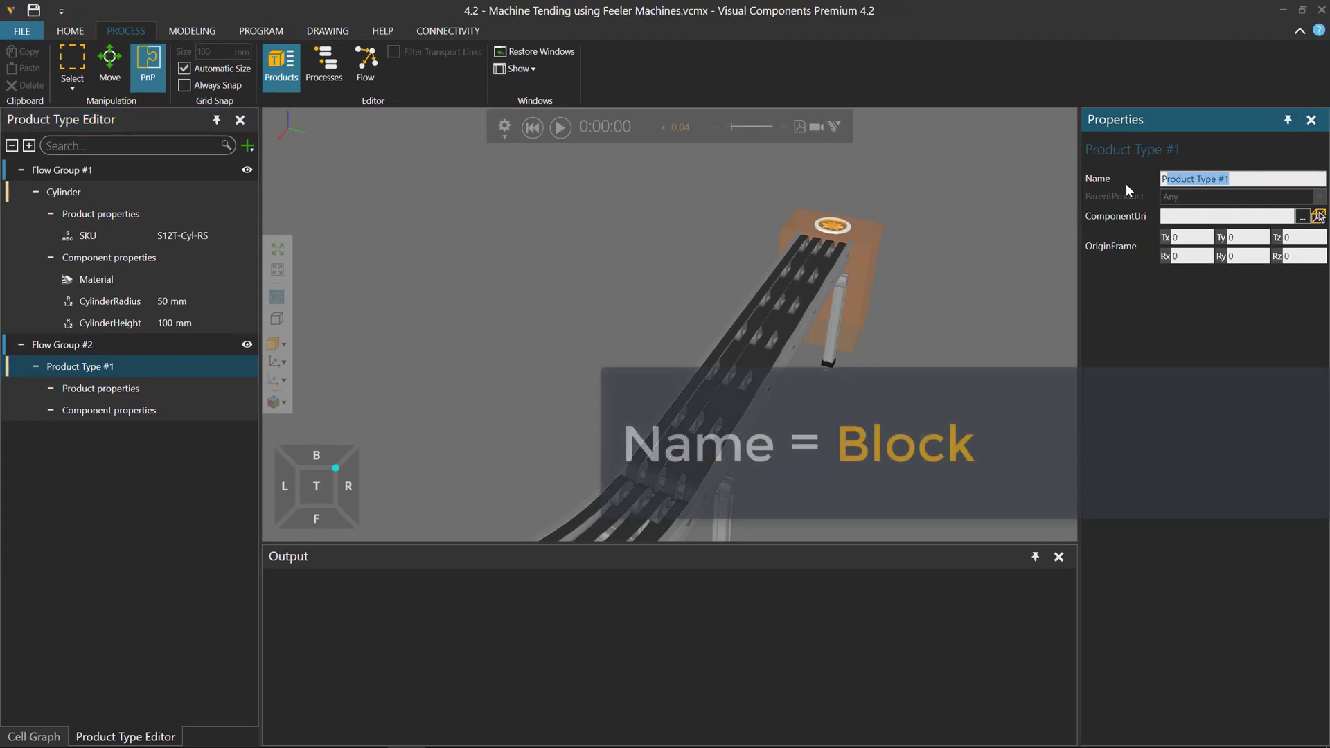
type("Block")
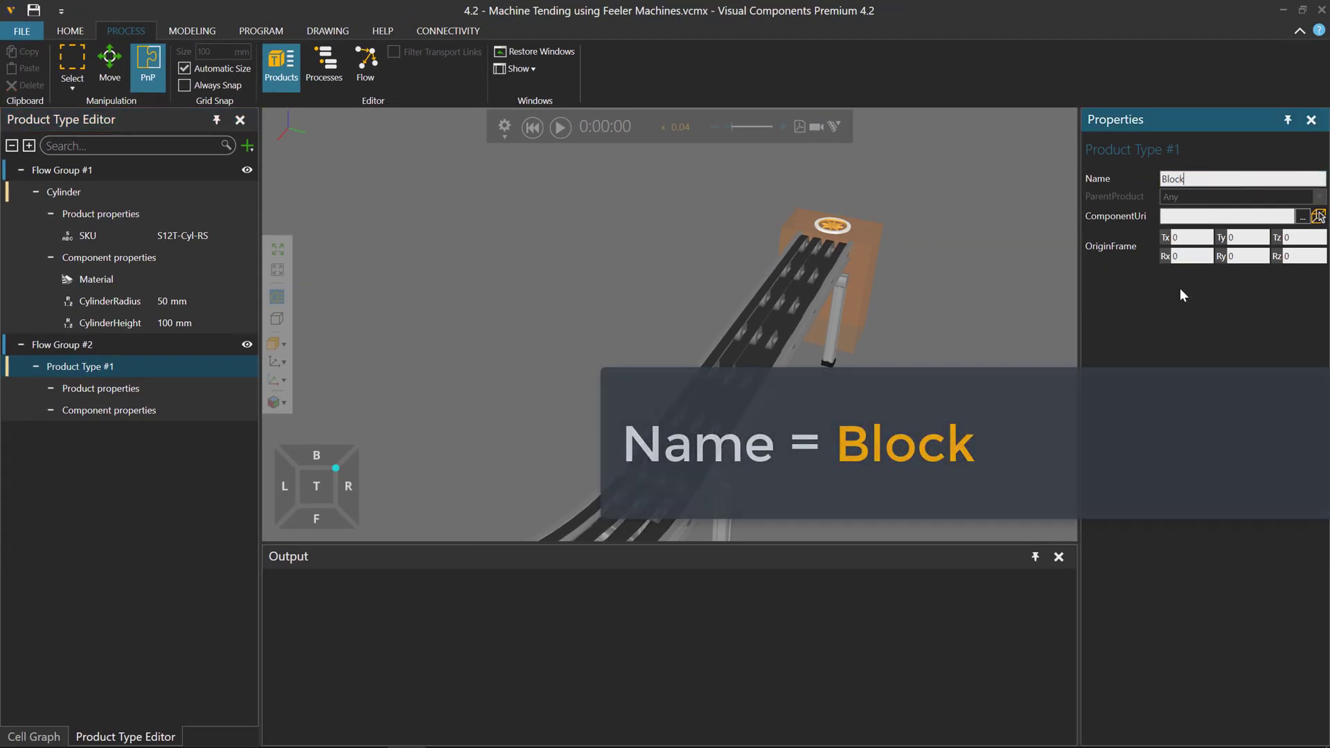
key("Return")
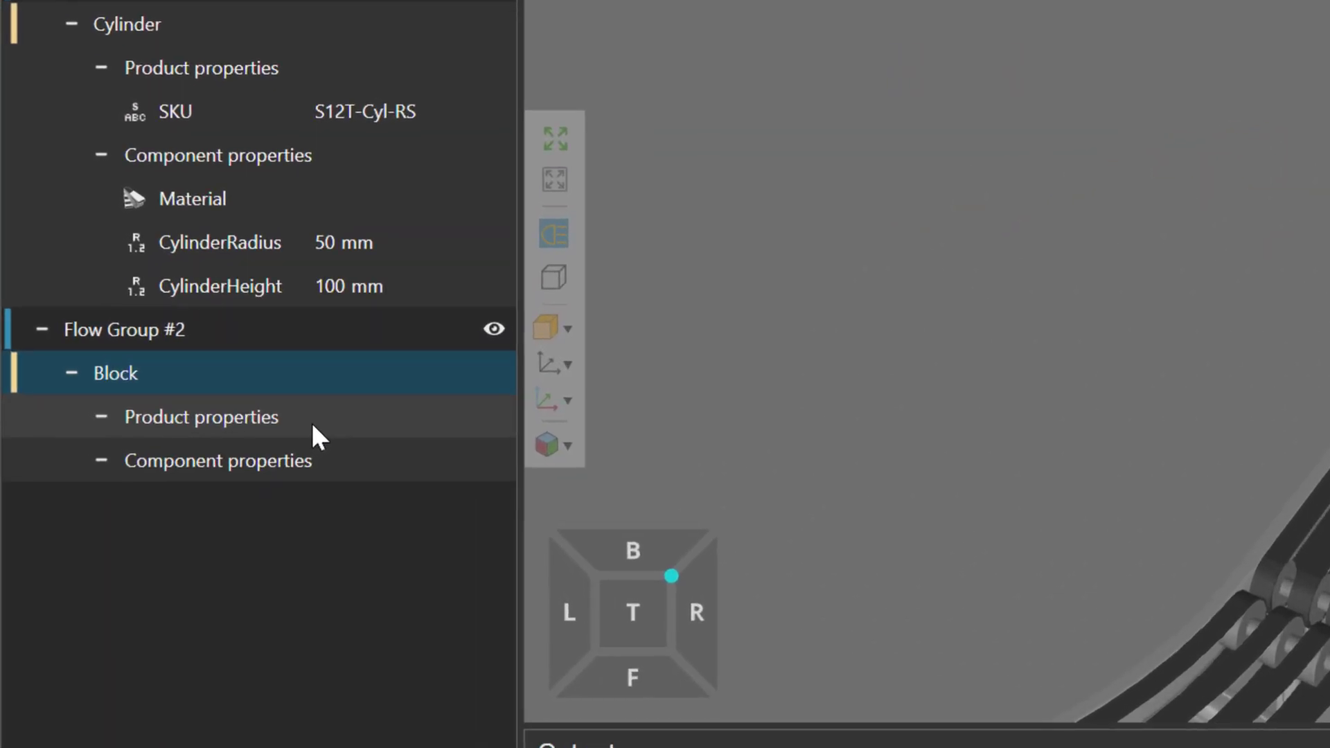
Add a new product property to Block and name it SKU.
left_click(313, 426)
right_click(313, 424)
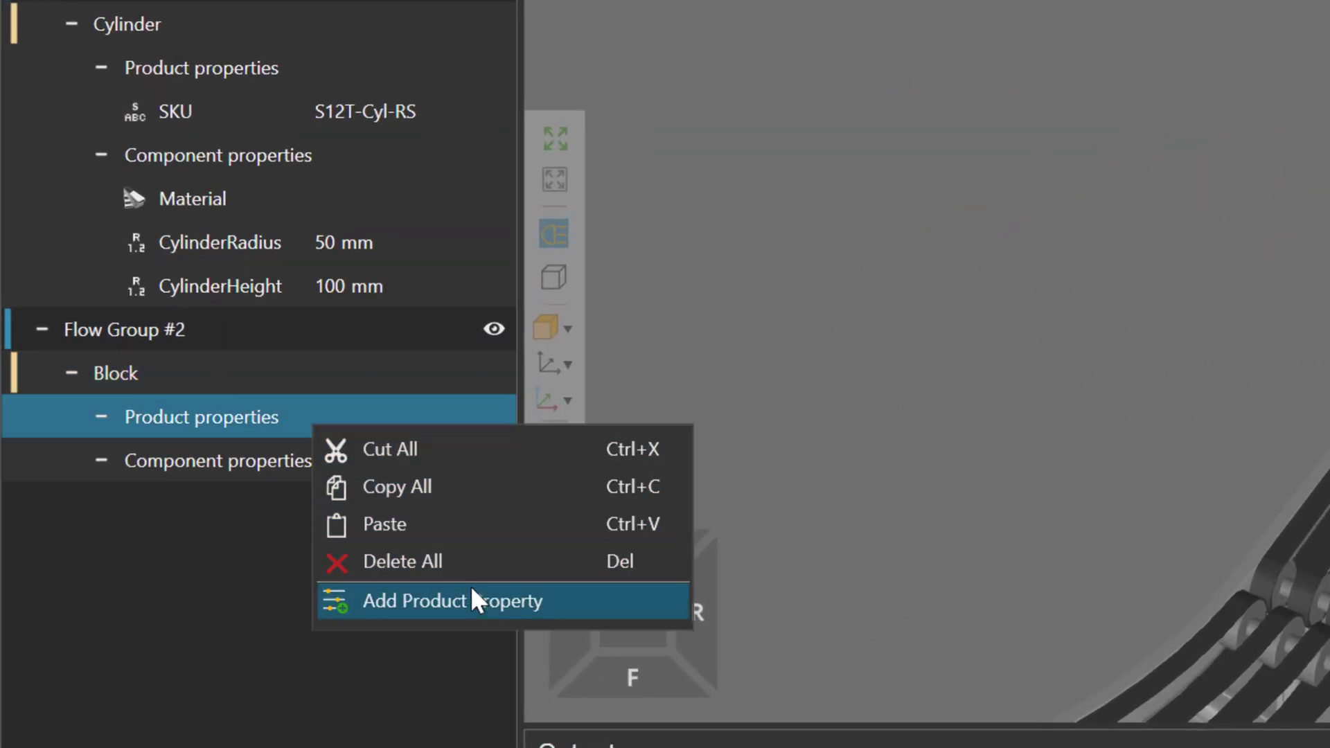
left_click(581, 605)
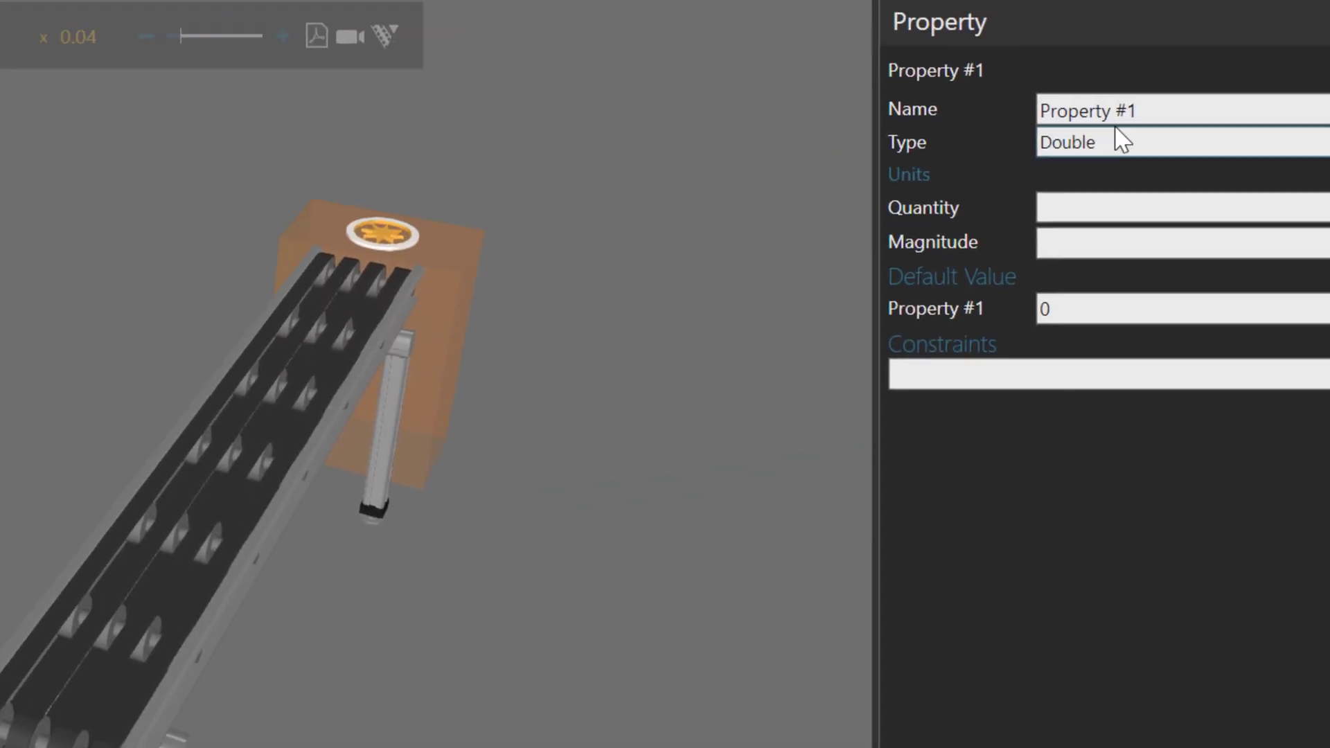
left_click(1143, 108)
type("SKU")
key("Return")
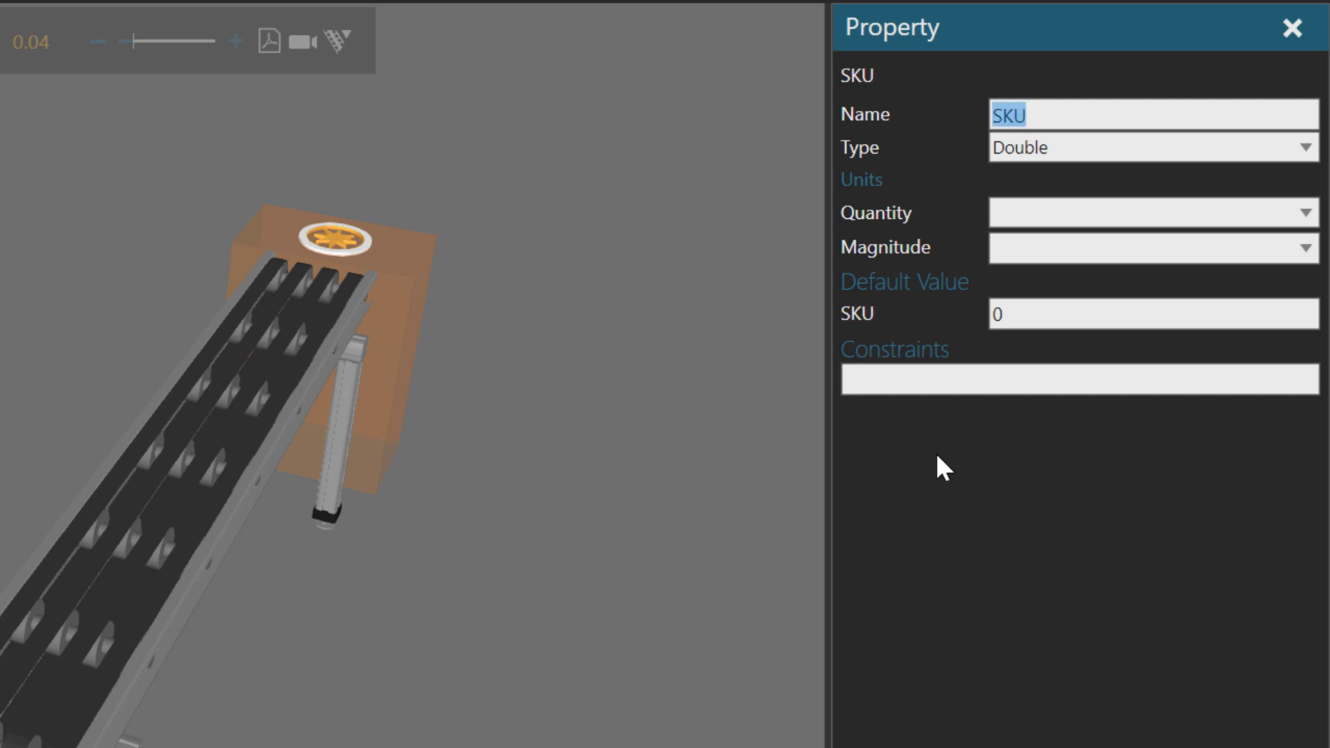
Make SKU a String property with default value S12T-Blk-RS.
left_click(1088, 149)
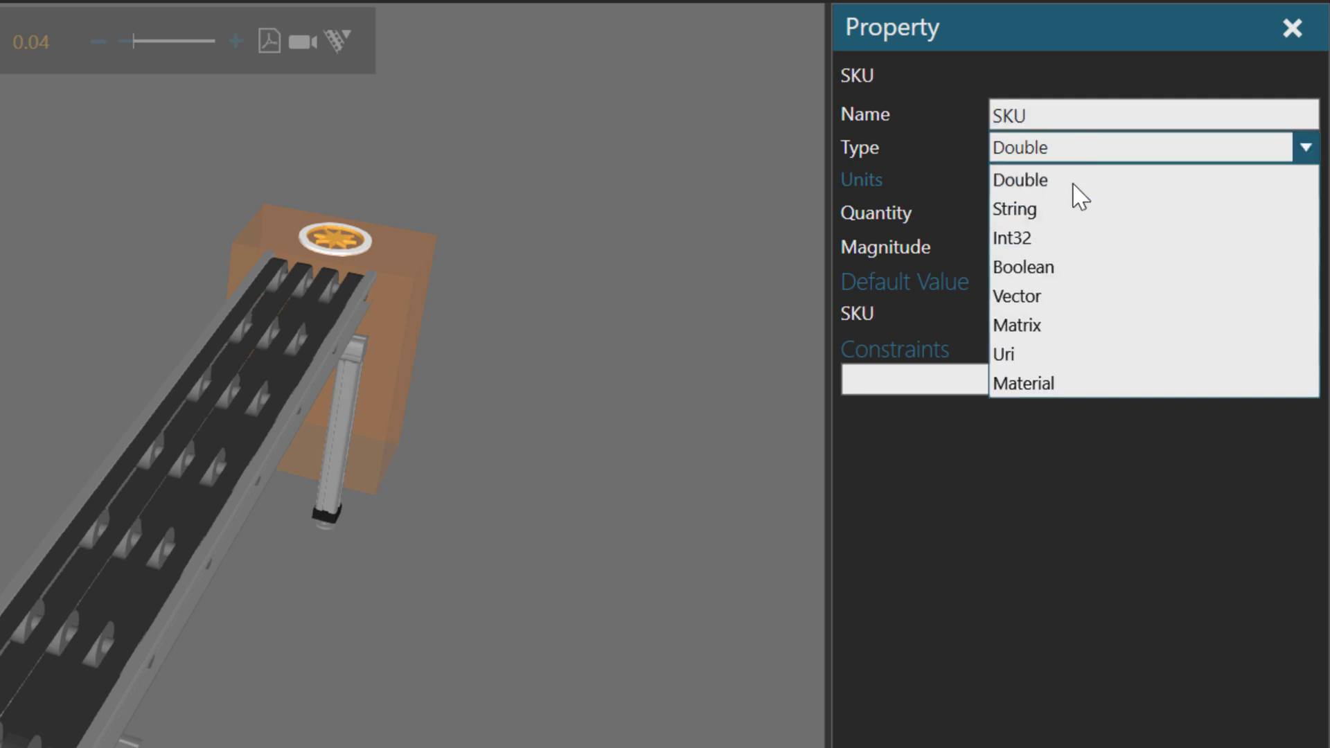
left_click(1067, 221)
left_click(1050, 216)
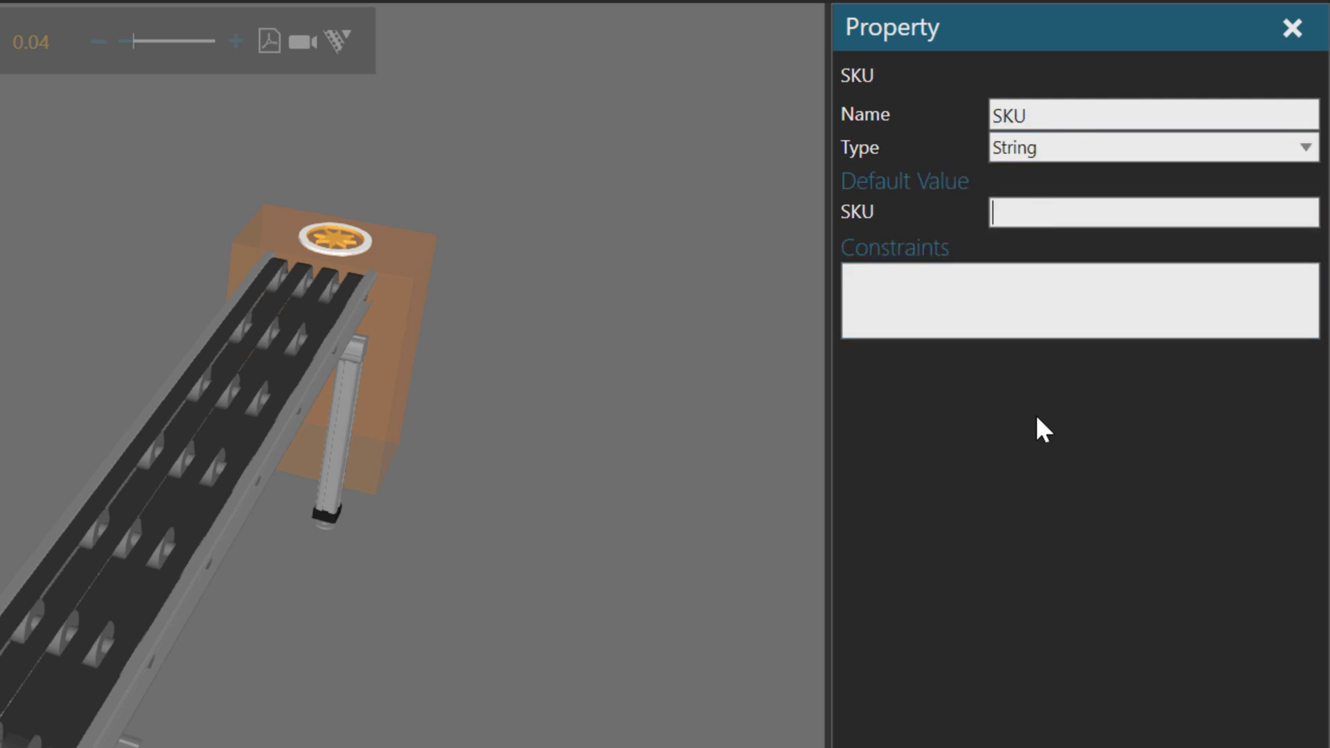
type("S12T-Blk-RS")
key("Return")
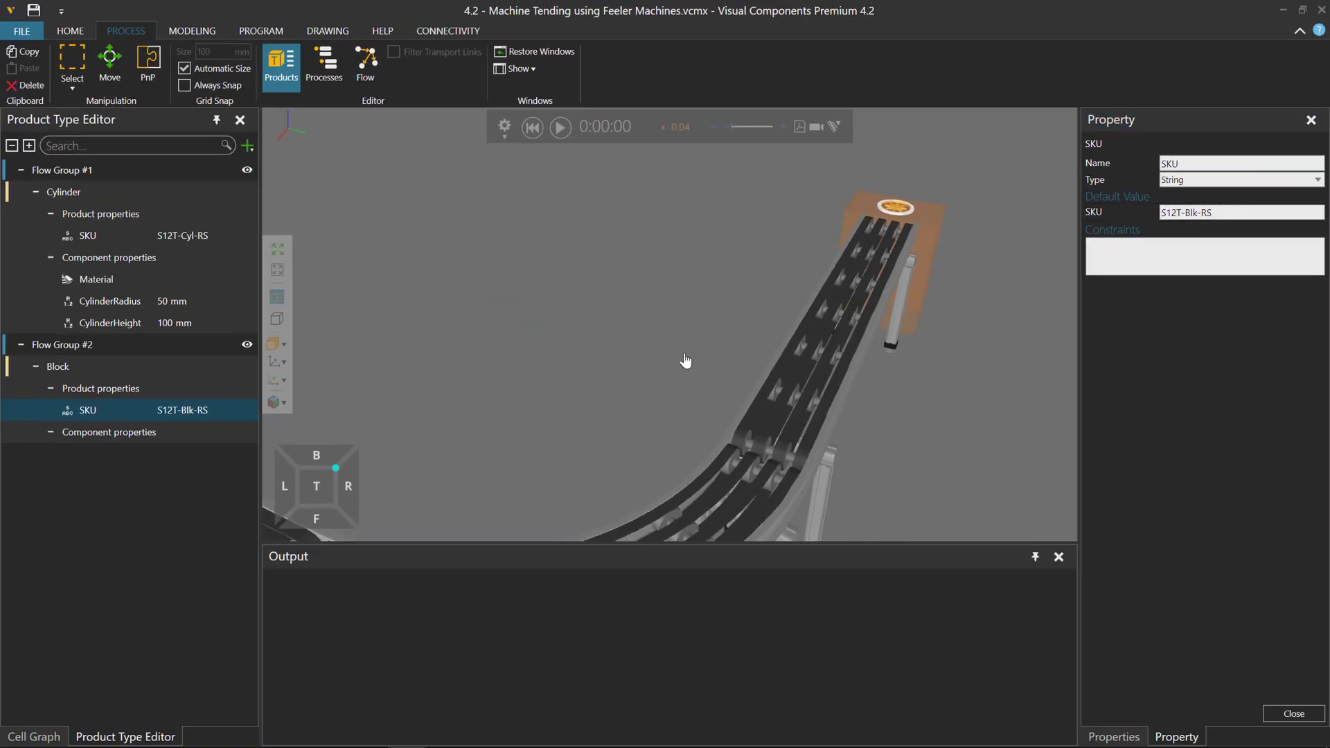
Test-run the simulation, see the Output warning that Block lacks a template component, and reset.
scroll(685, 361, "down", 2)
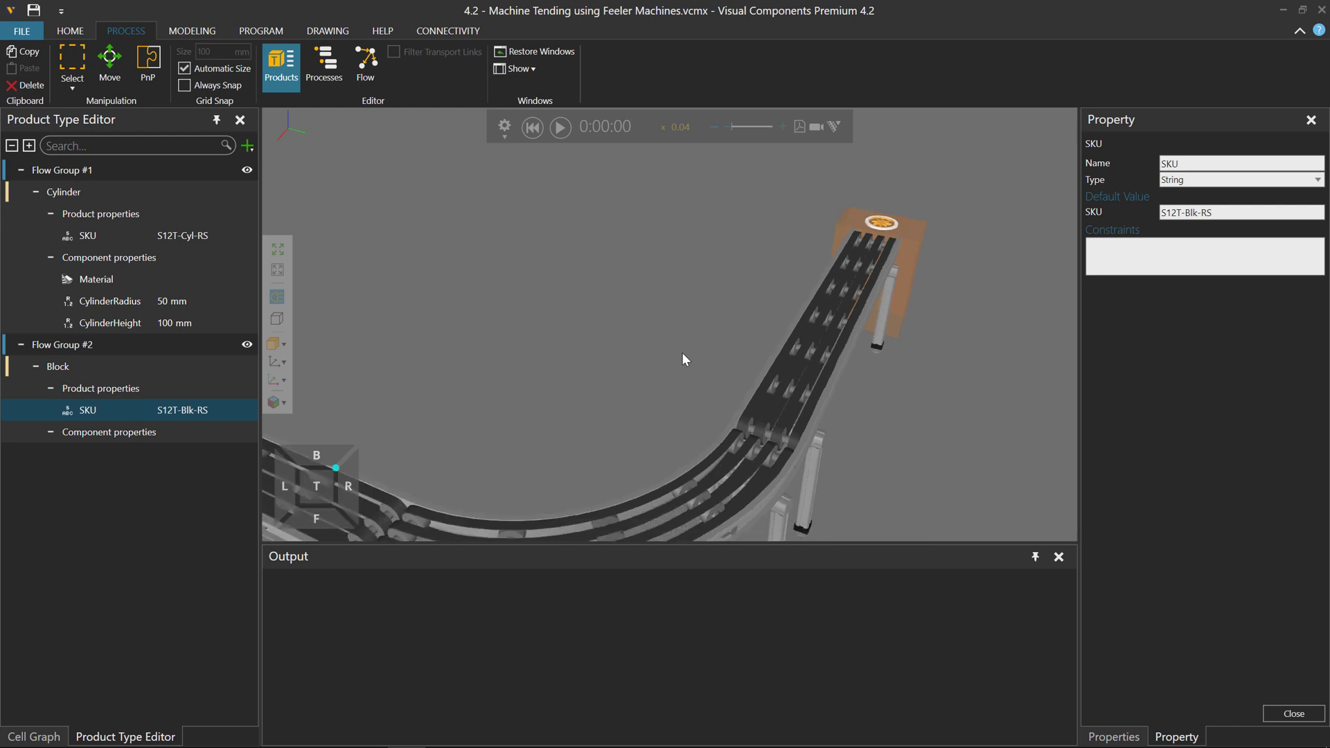
left_click(562, 129)
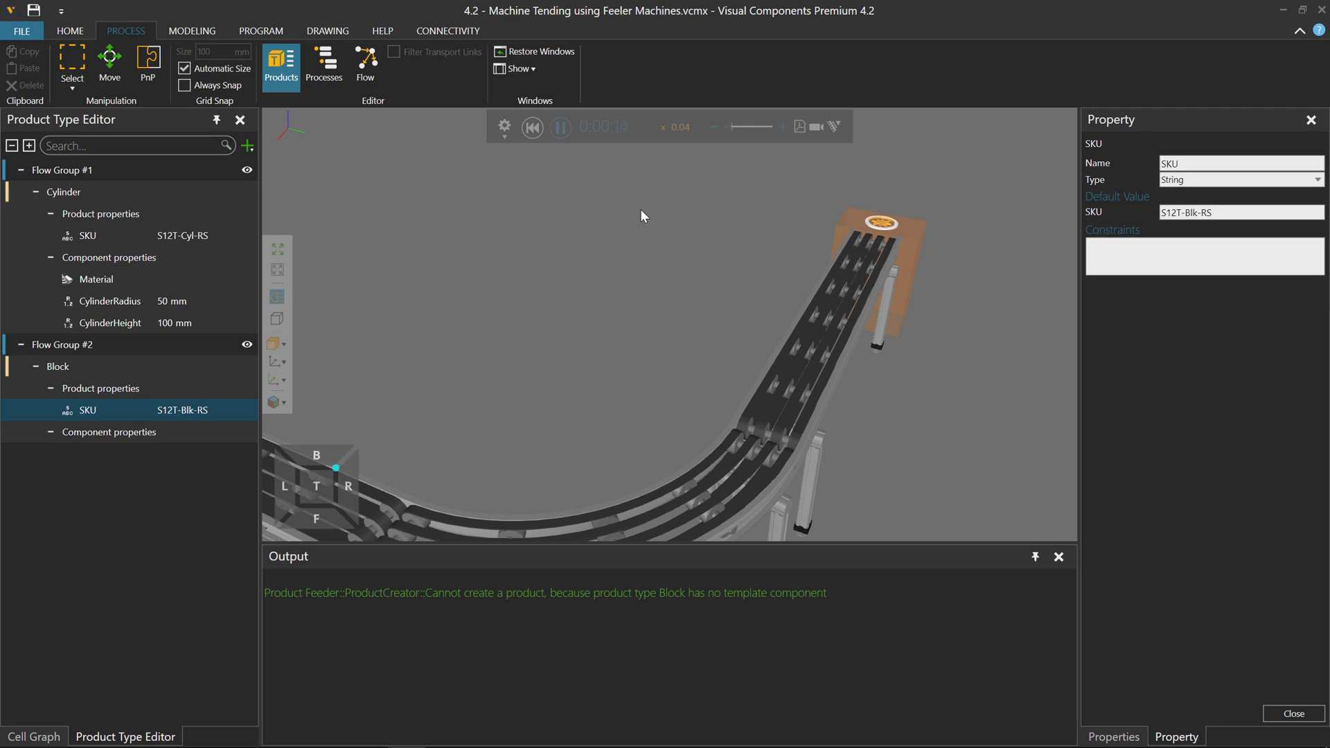
left_click(535, 131)
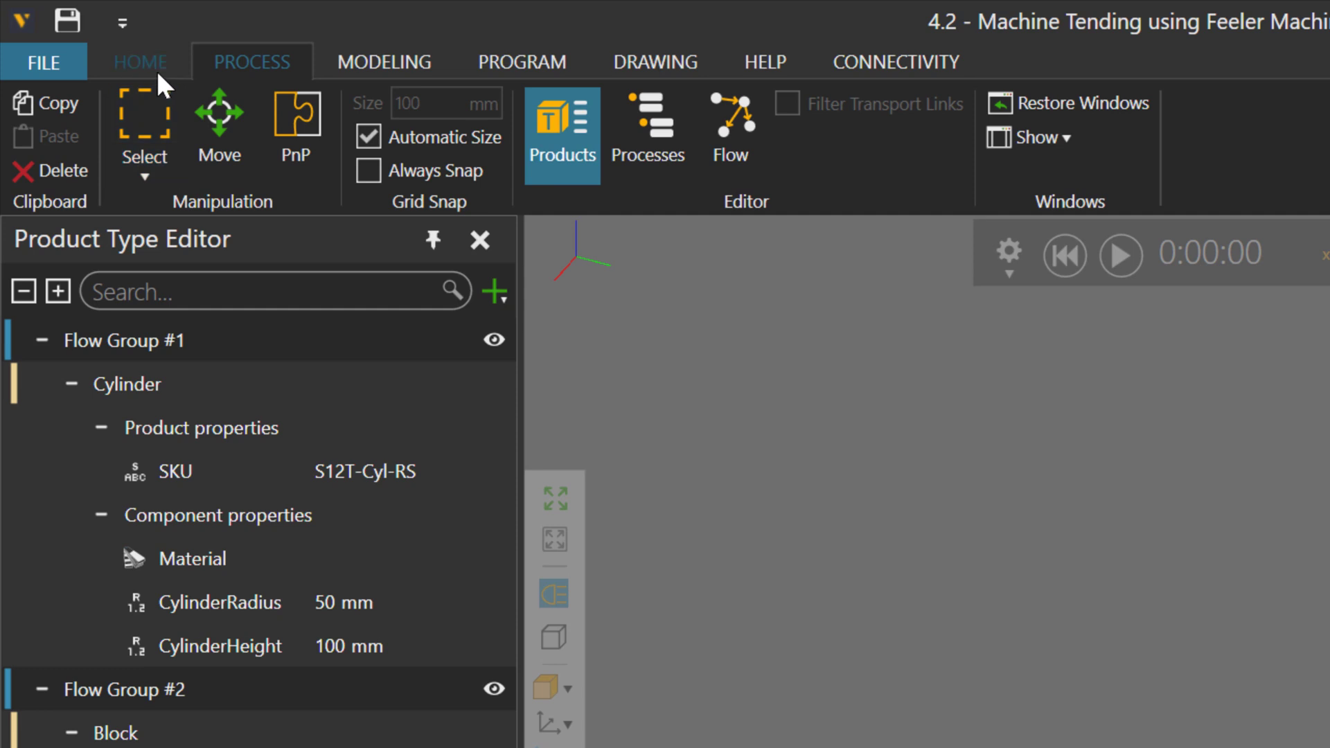
From eCatalog's Models by Type > Basic Shapes, place a Block Geo cube beside the conveyor.
left_click(76, 30)
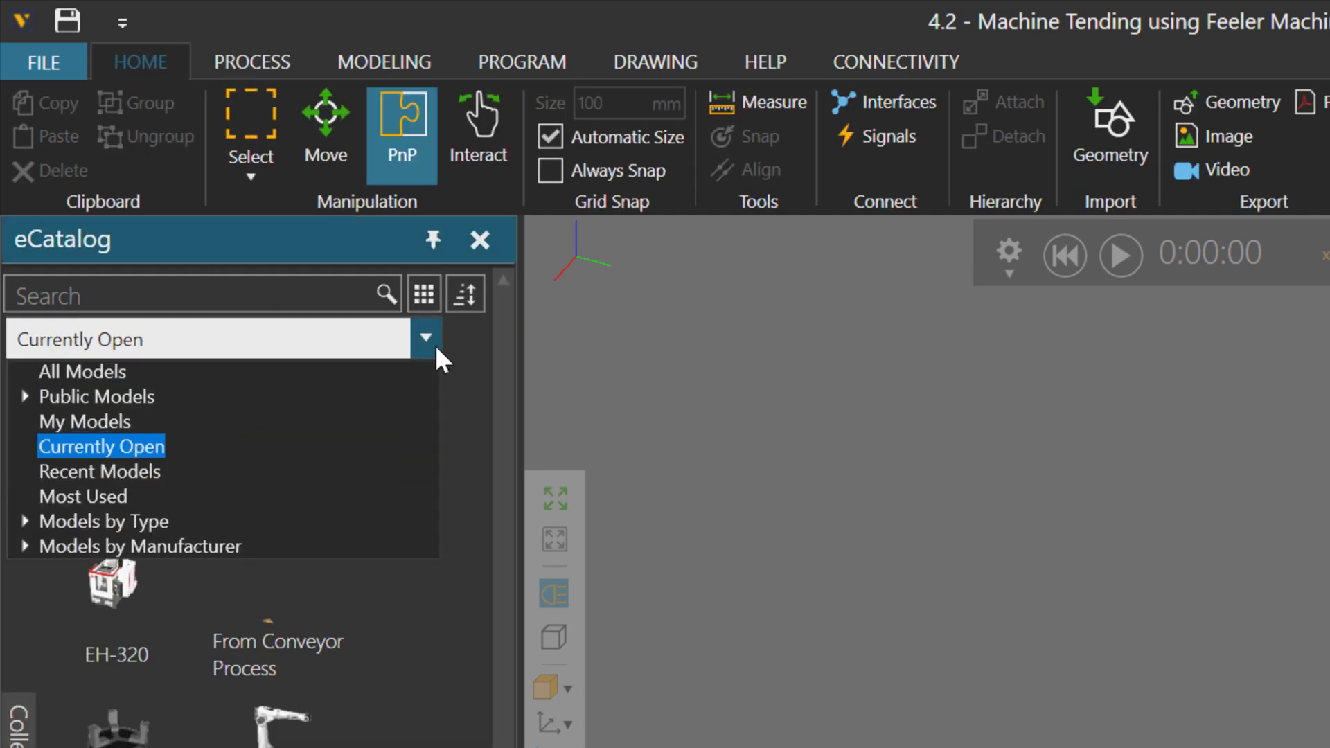
left_click(22, 521)
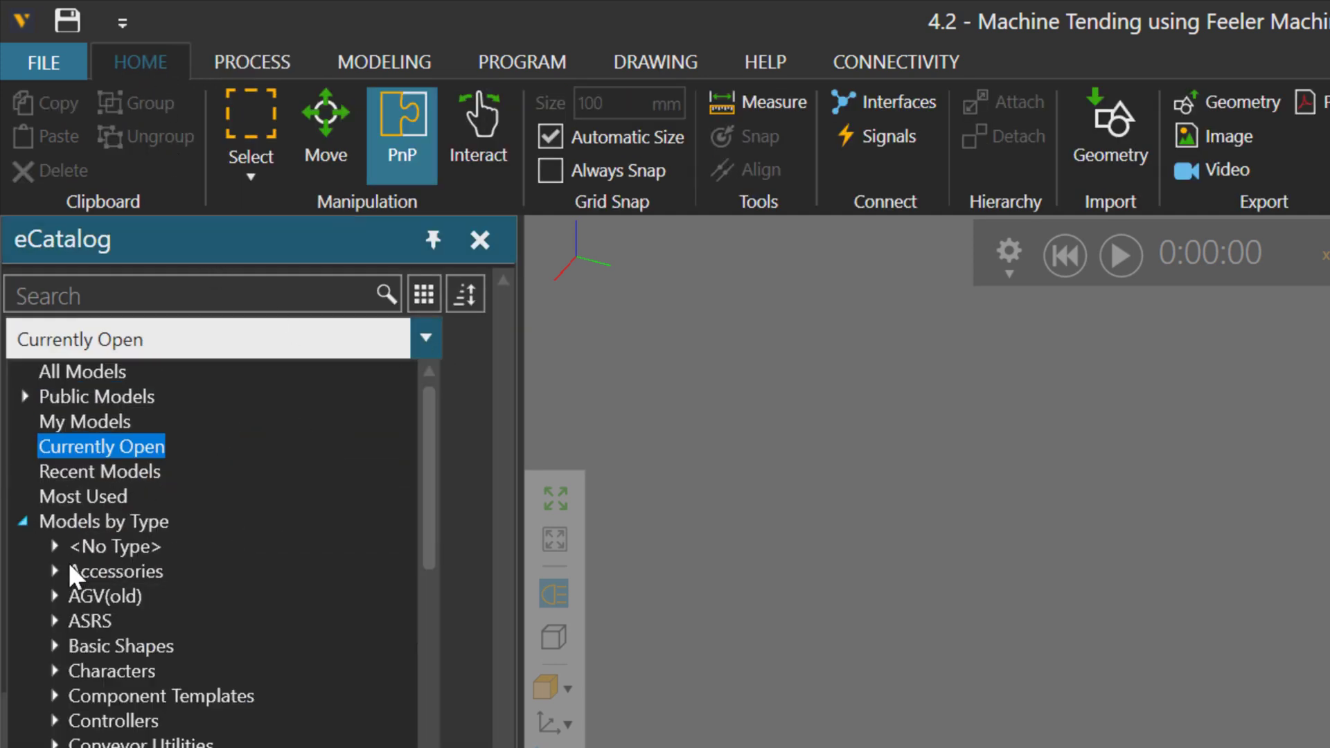
scroll(114, 625, "down", 2)
scroll(114, 625, "up", 2)
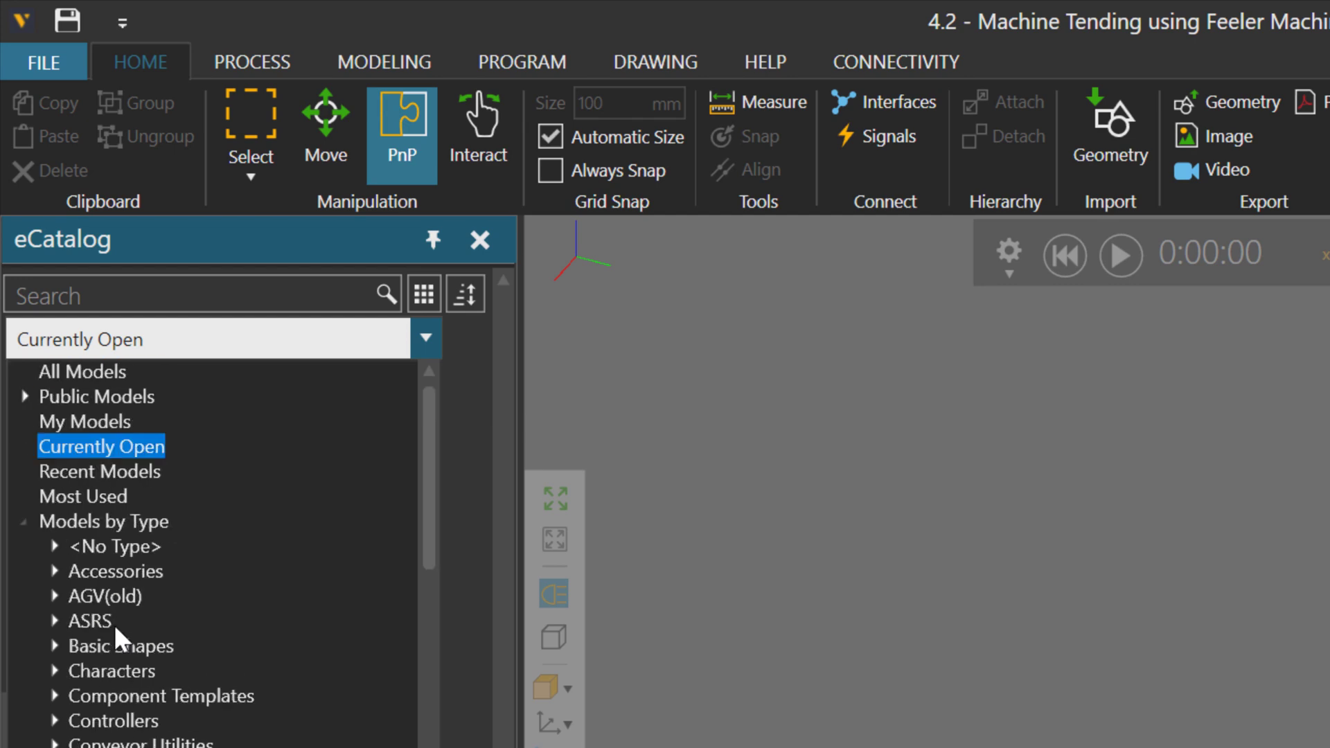
left_click(158, 648)
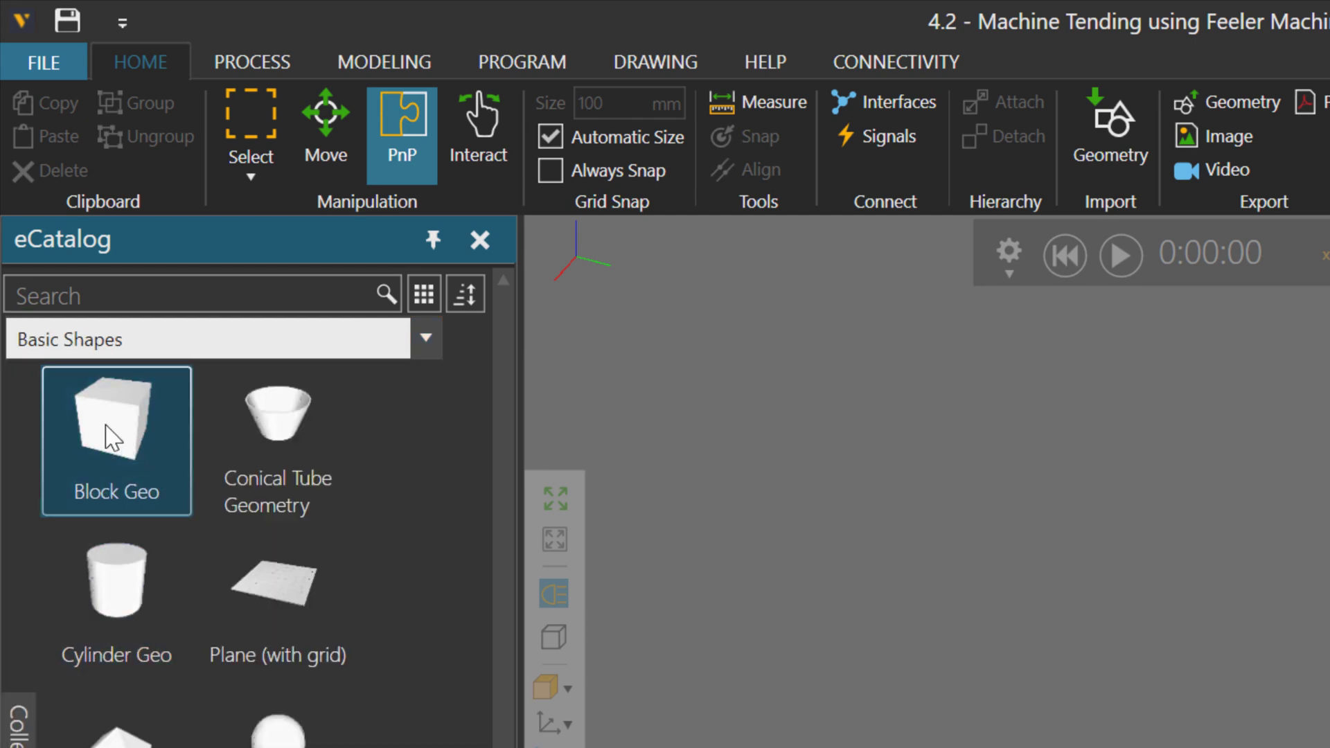
left_click_drag(112, 438, 1329, 530)
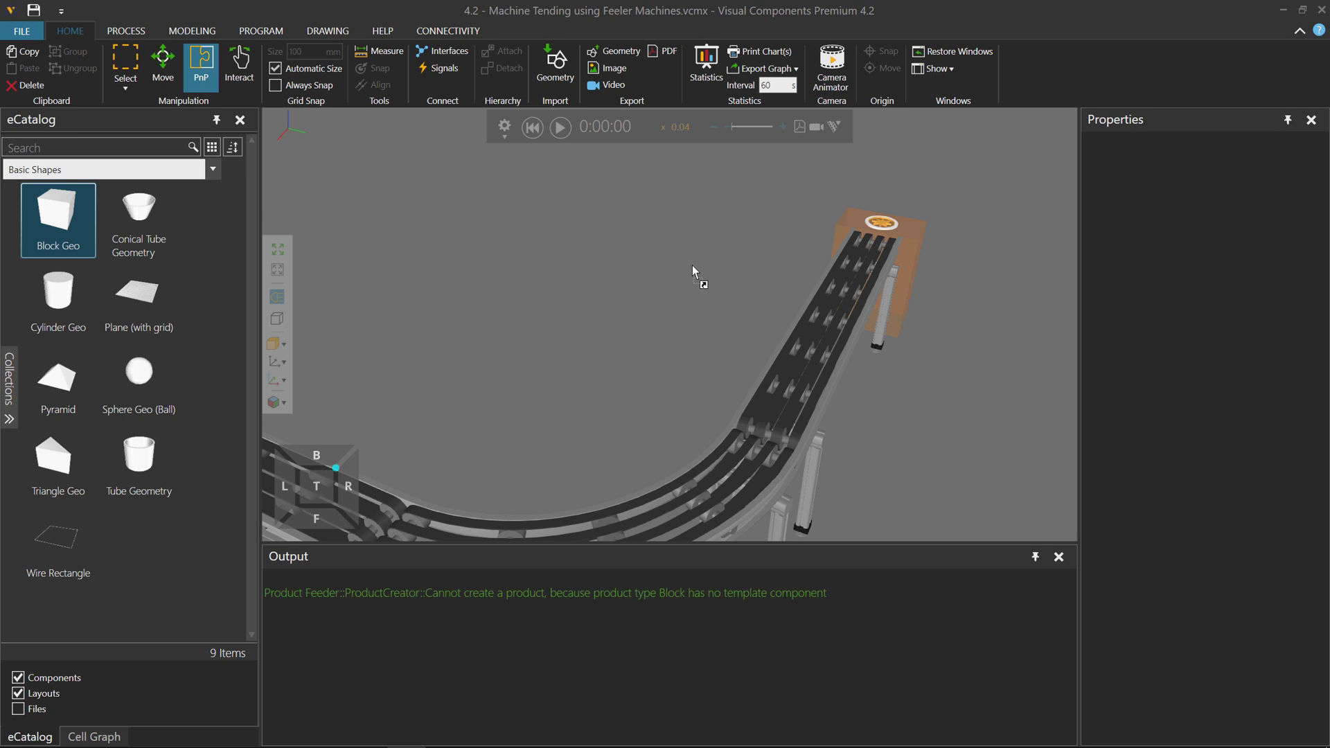
left_click_drag(693, 265, 692, 264)
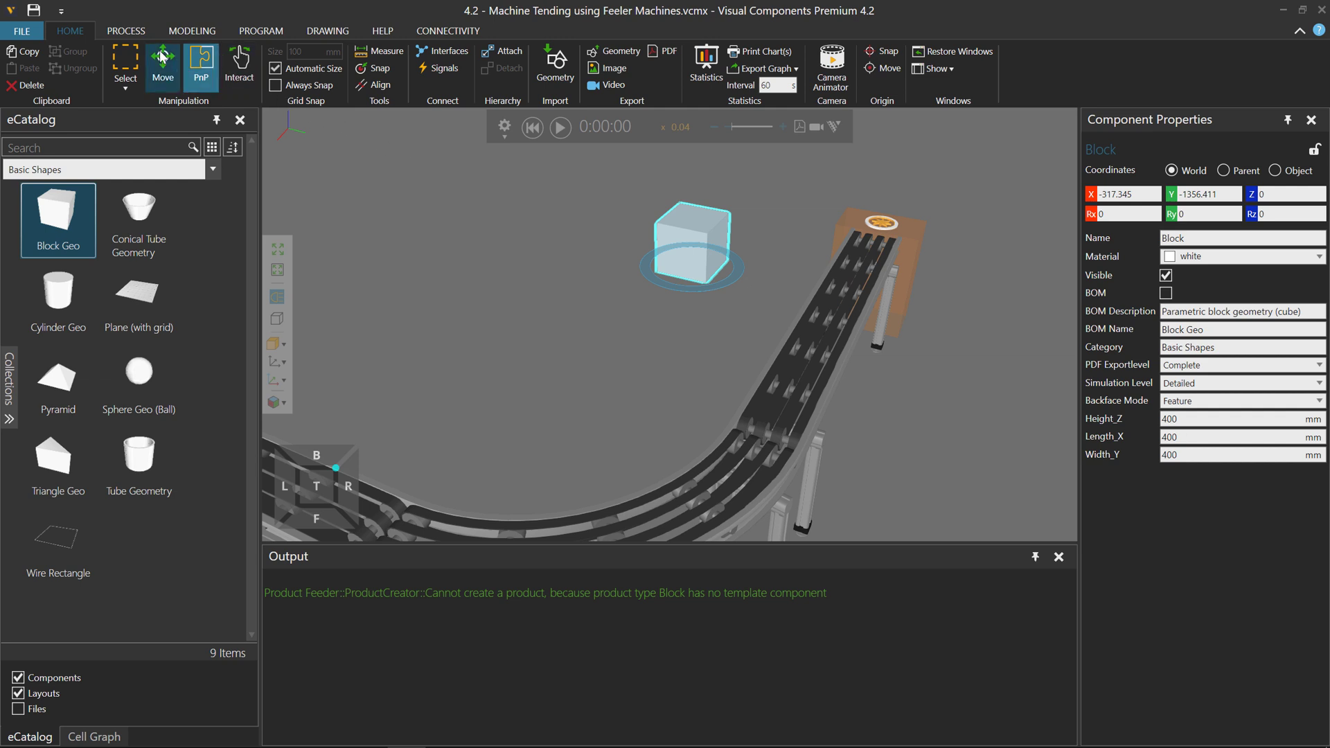
Link the Block product type's ComponentUri to the white cube picked in the 3D scene.
left_click(131, 31)
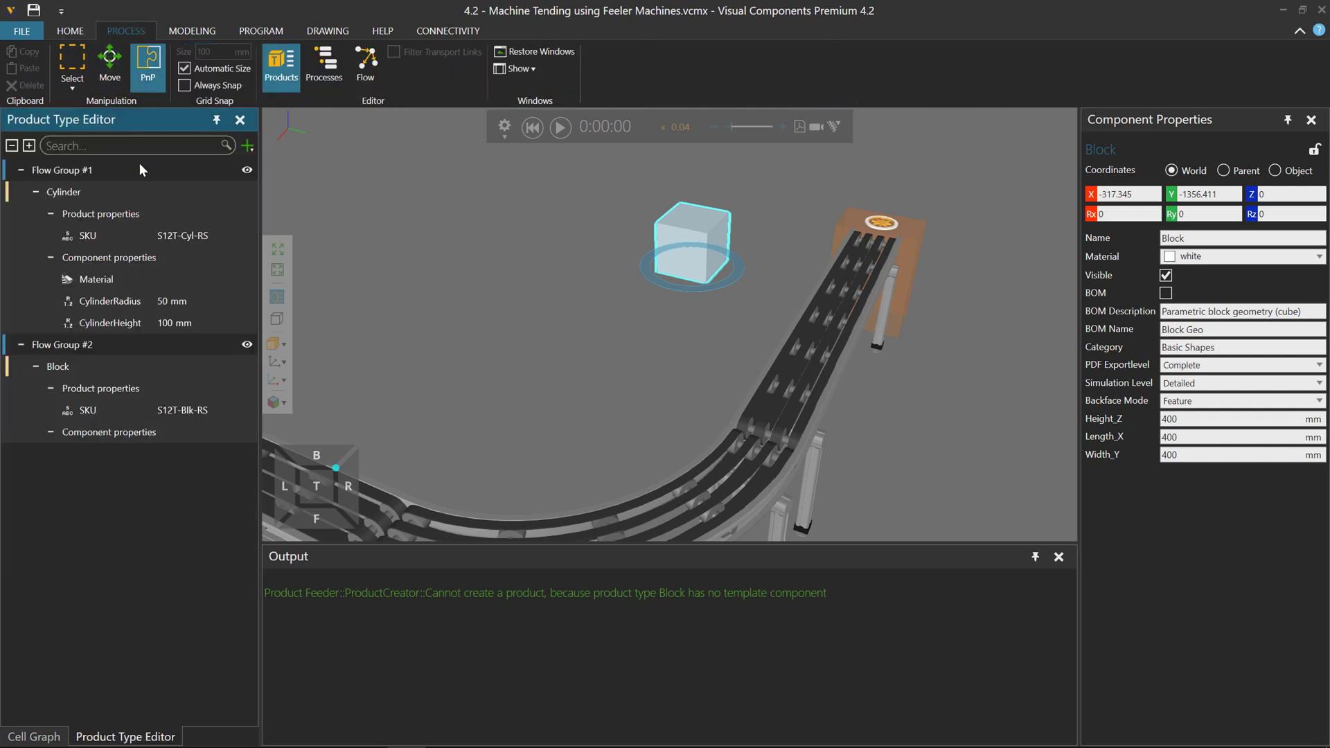
left_click(164, 366)
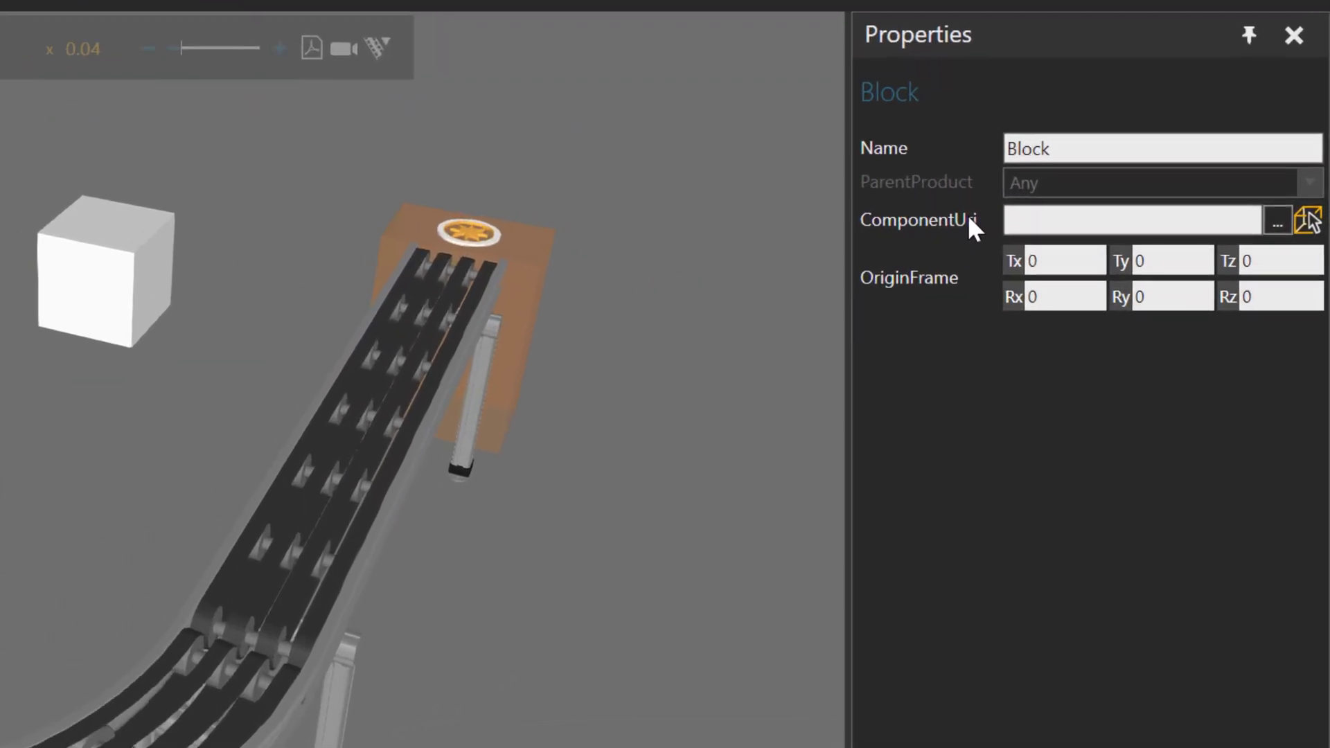
left_click(1064, 219)
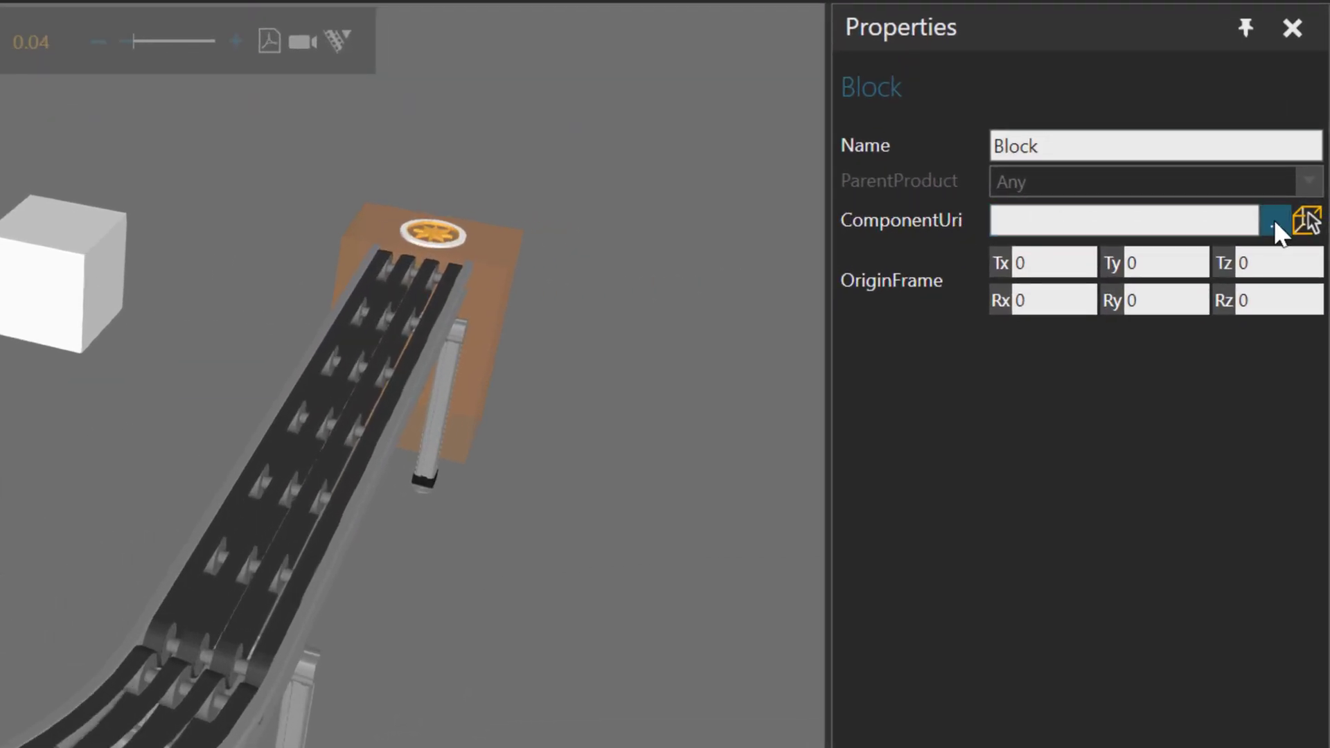
left_click(1308, 216)
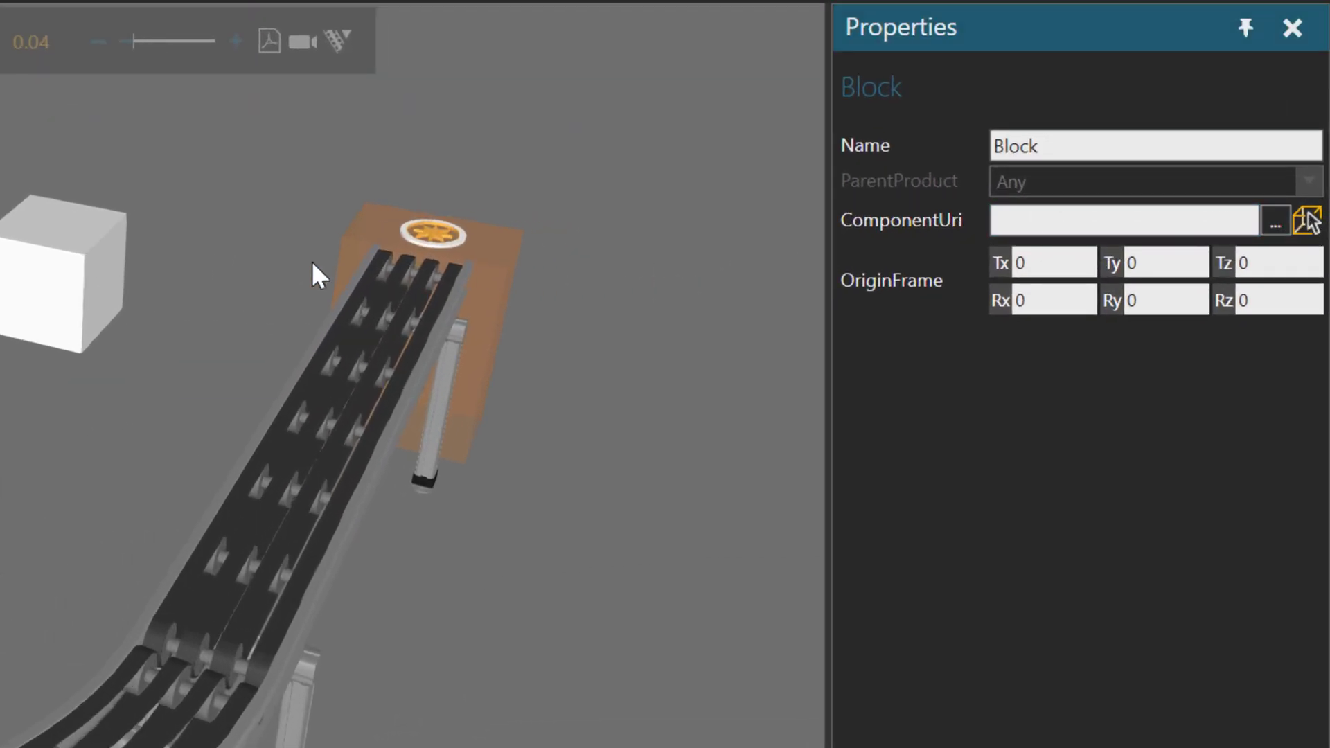
left_click(43, 339)
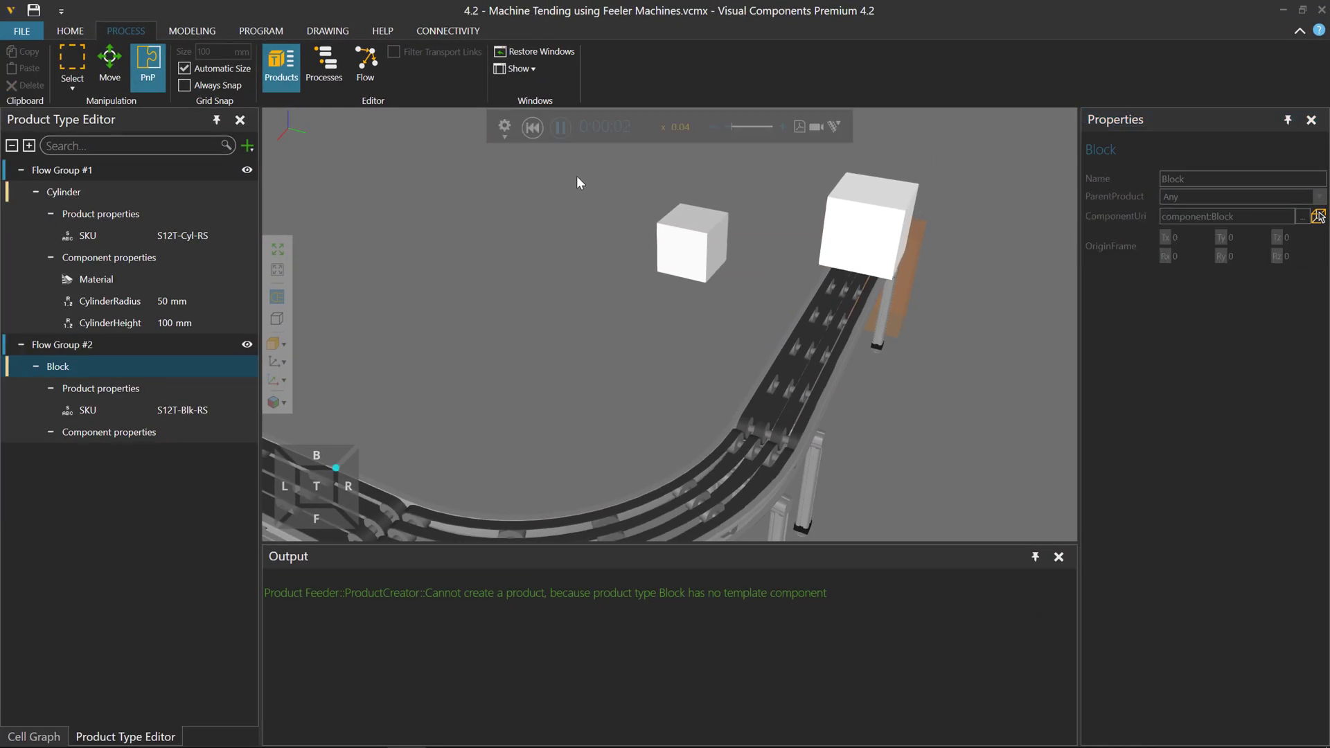
Watch the test run feed white cubes down the conveyor, then reset the simulation.
right_click_drag(705, 324, 691, 317)
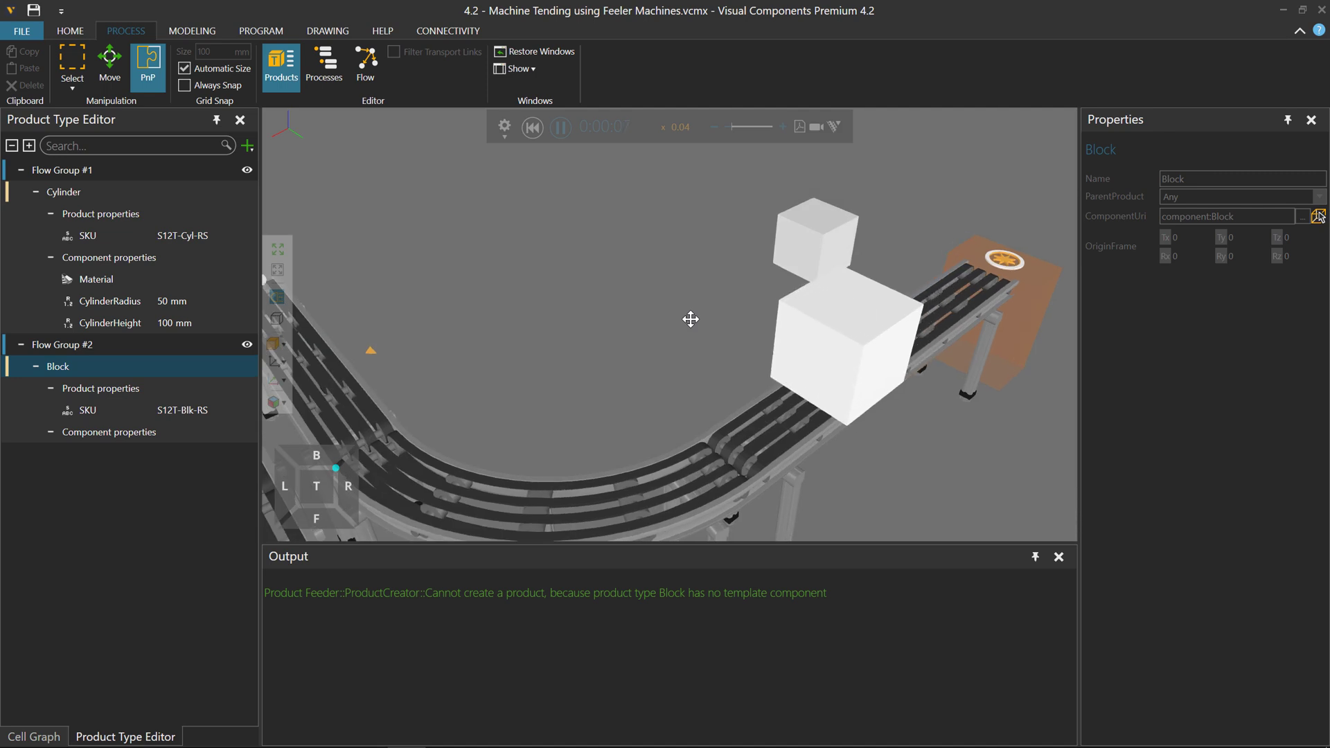
left_click(534, 128)
right_click_drag(745, 293, 747, 293, "ctrl")
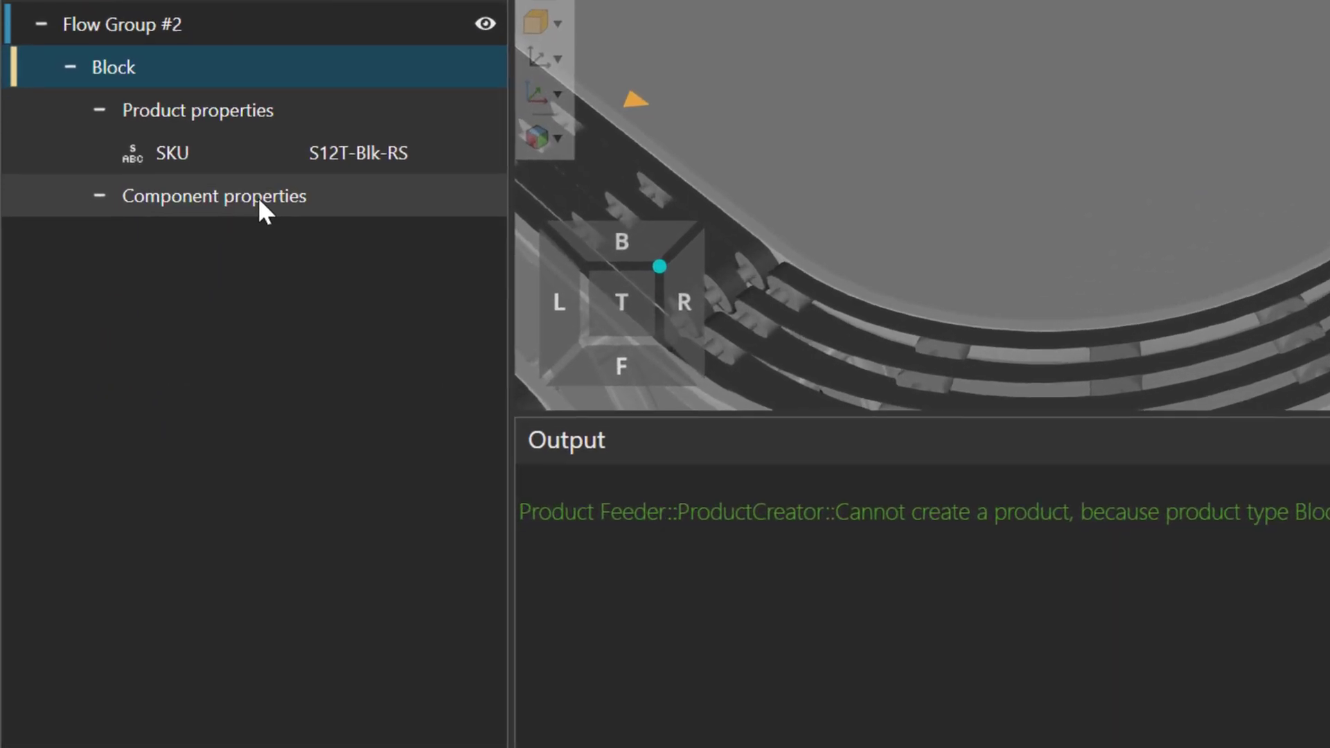
Add all the block template properties to the Block product type's component properties.
left_click(131, 434)
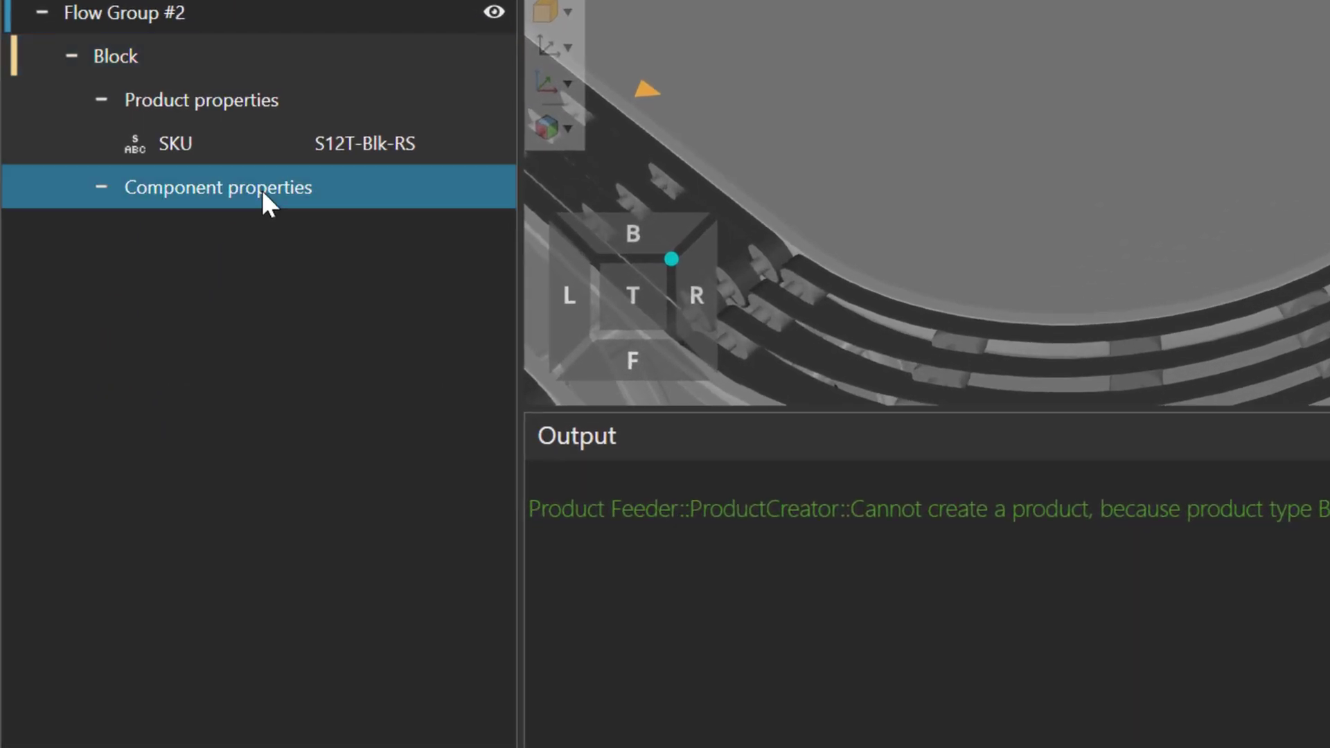
right_click(248, 194)
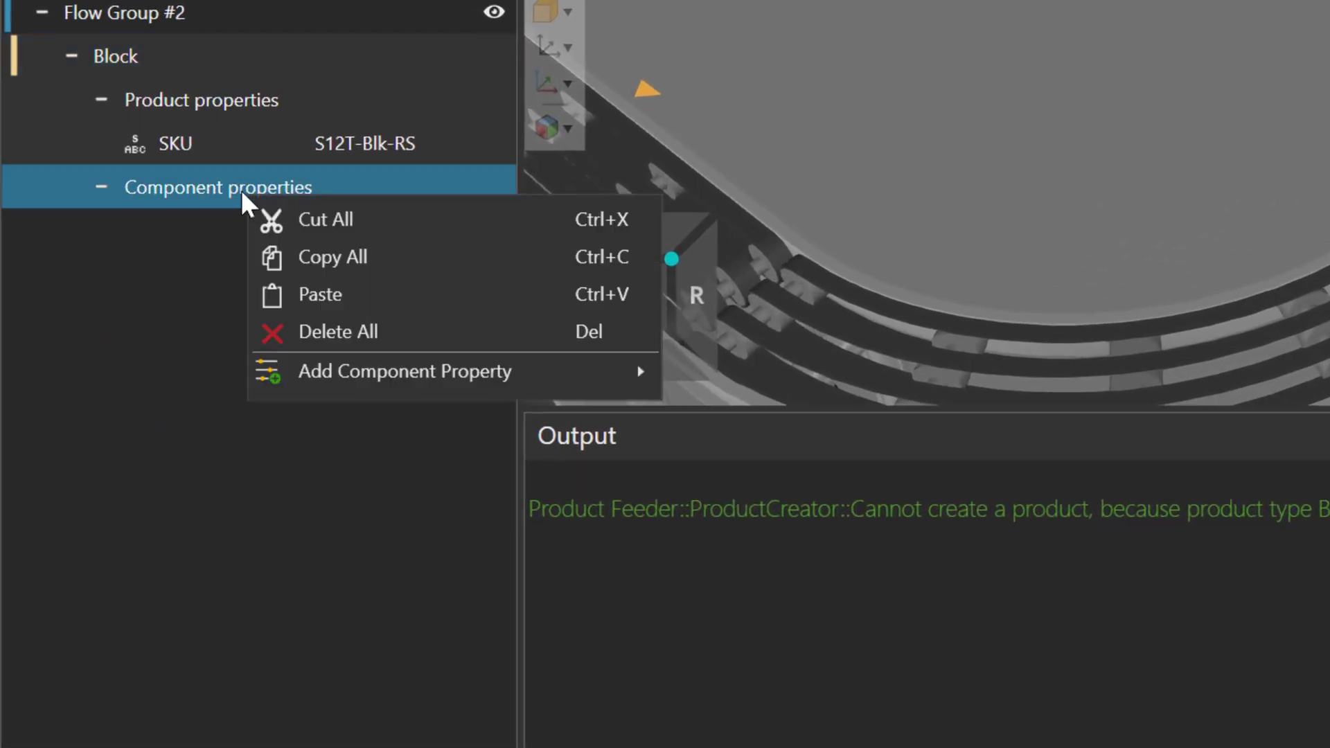
mouse_move(505, 370)
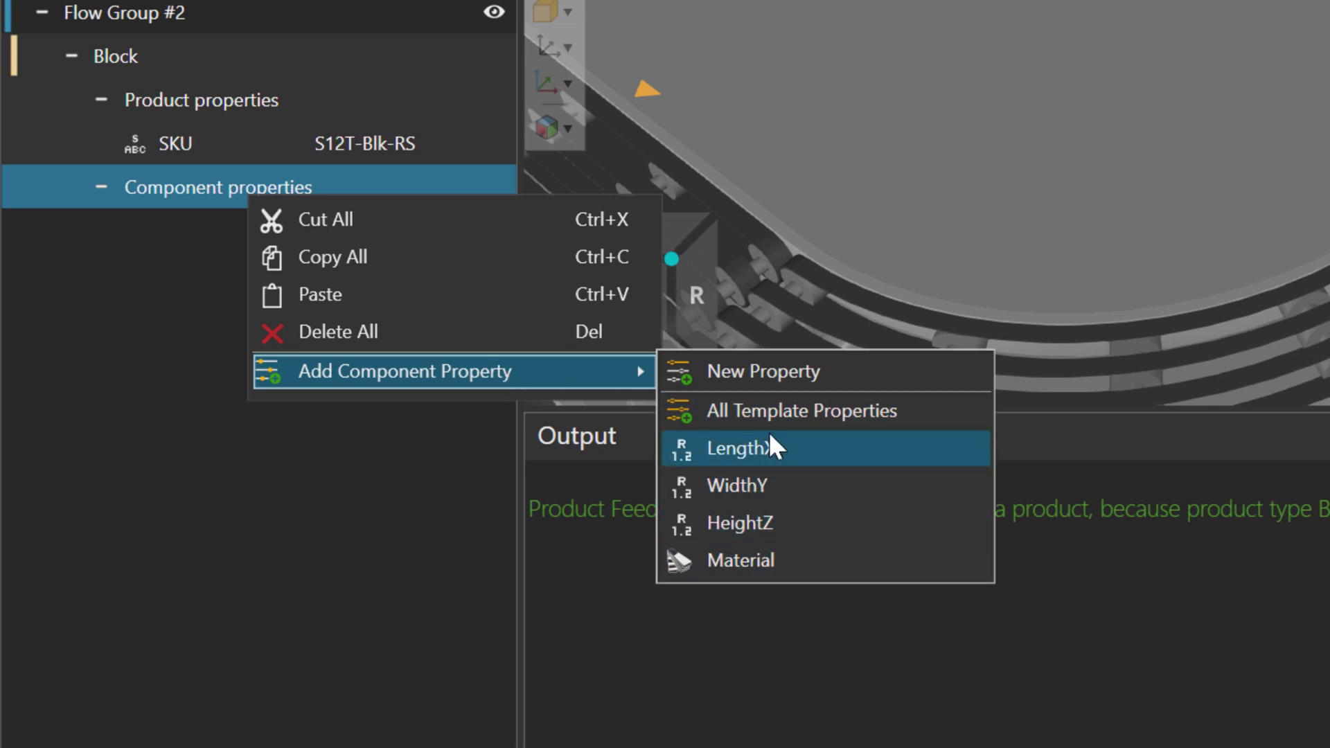
left_click(817, 417)
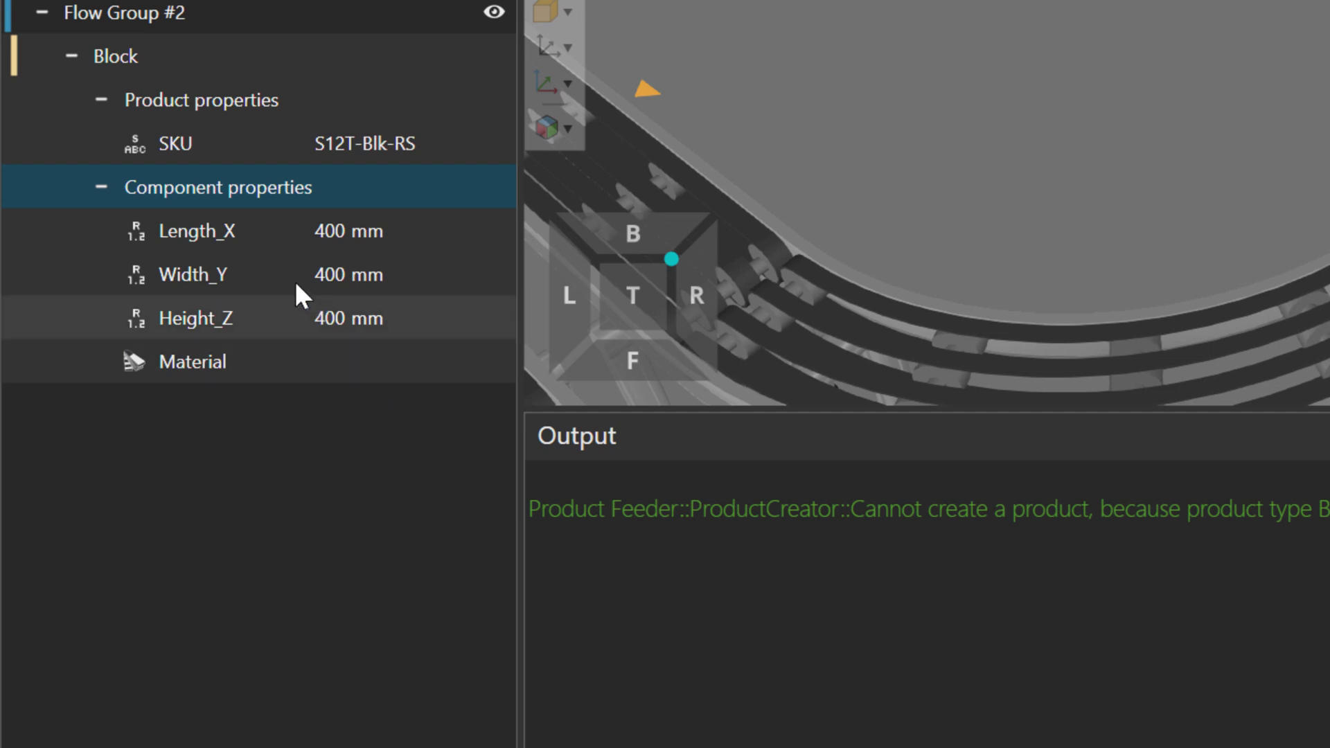
left_click(243, 236)
left_click(240, 271)
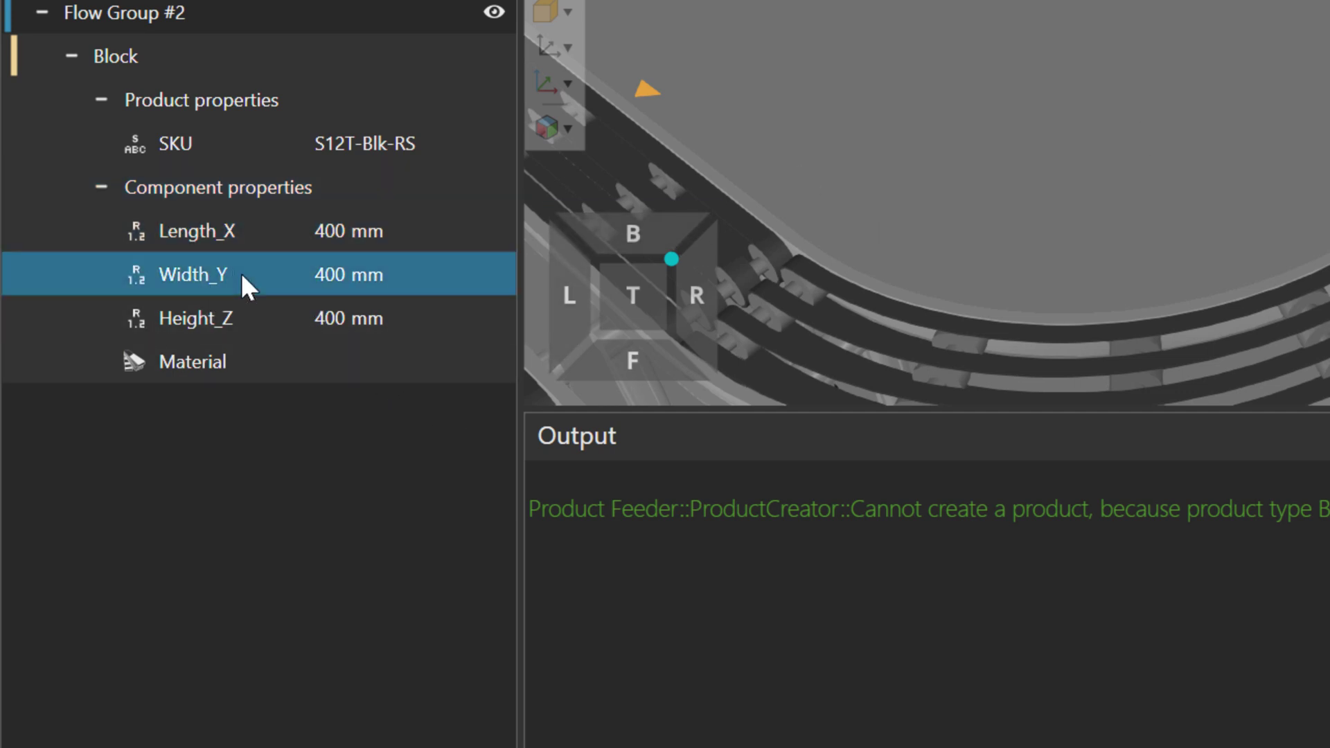
left_click(262, 311)
Set Block's default Length_X to 200, Width_Y to 300 and Height_Z to 100 mm.
left_click(273, 242)
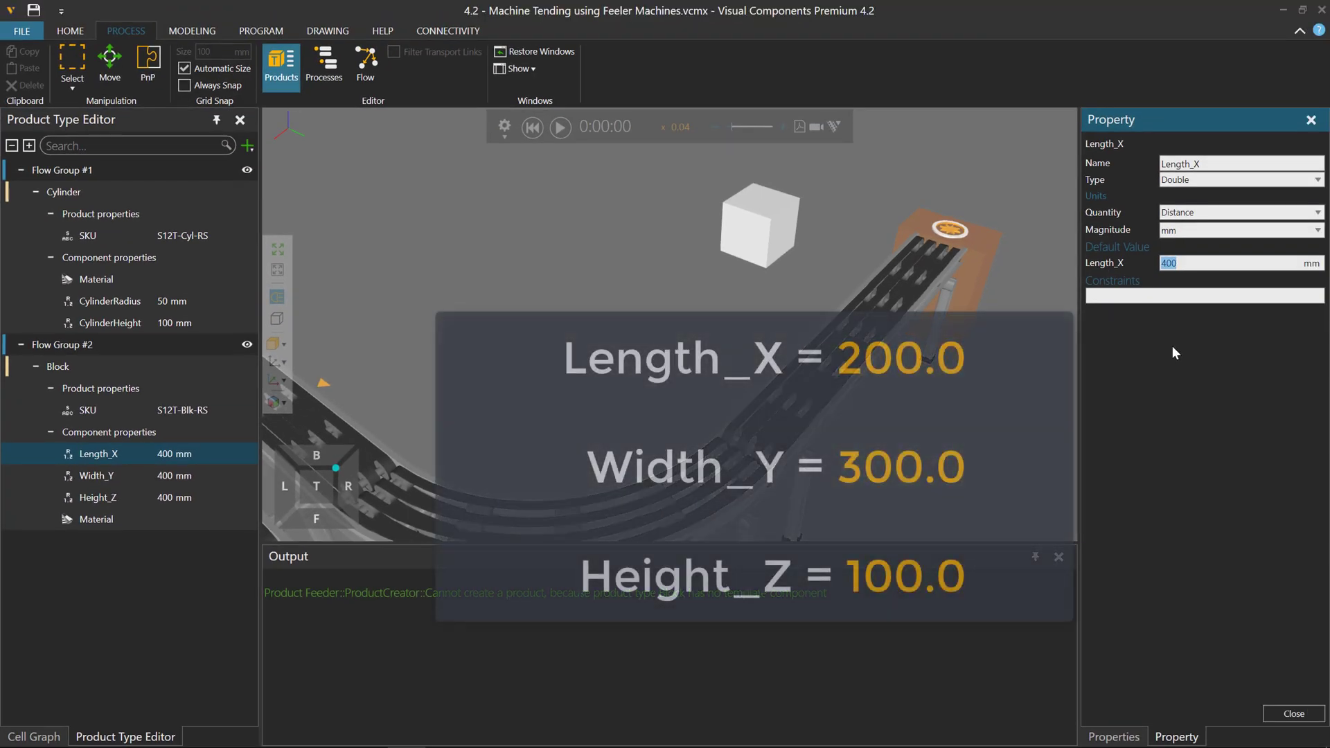
type("200")
left_click(200, 477)
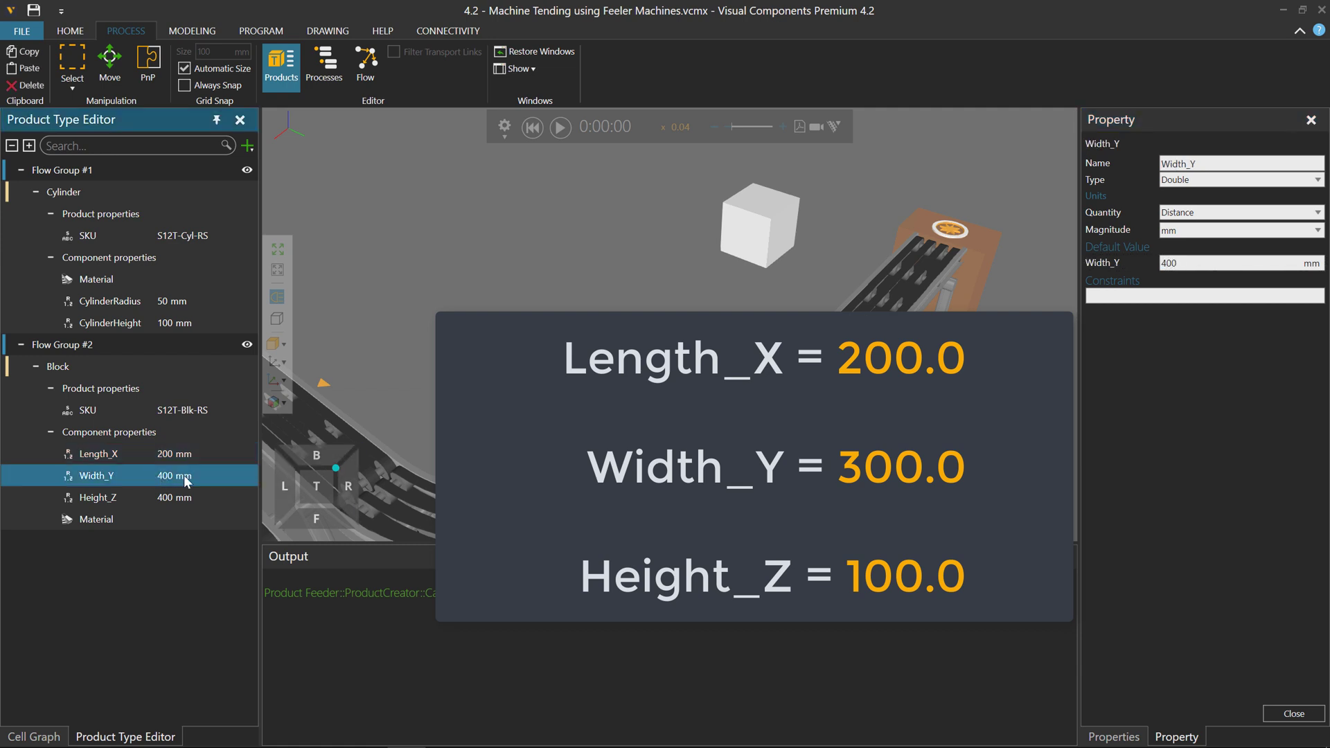
double_click(1191, 268)
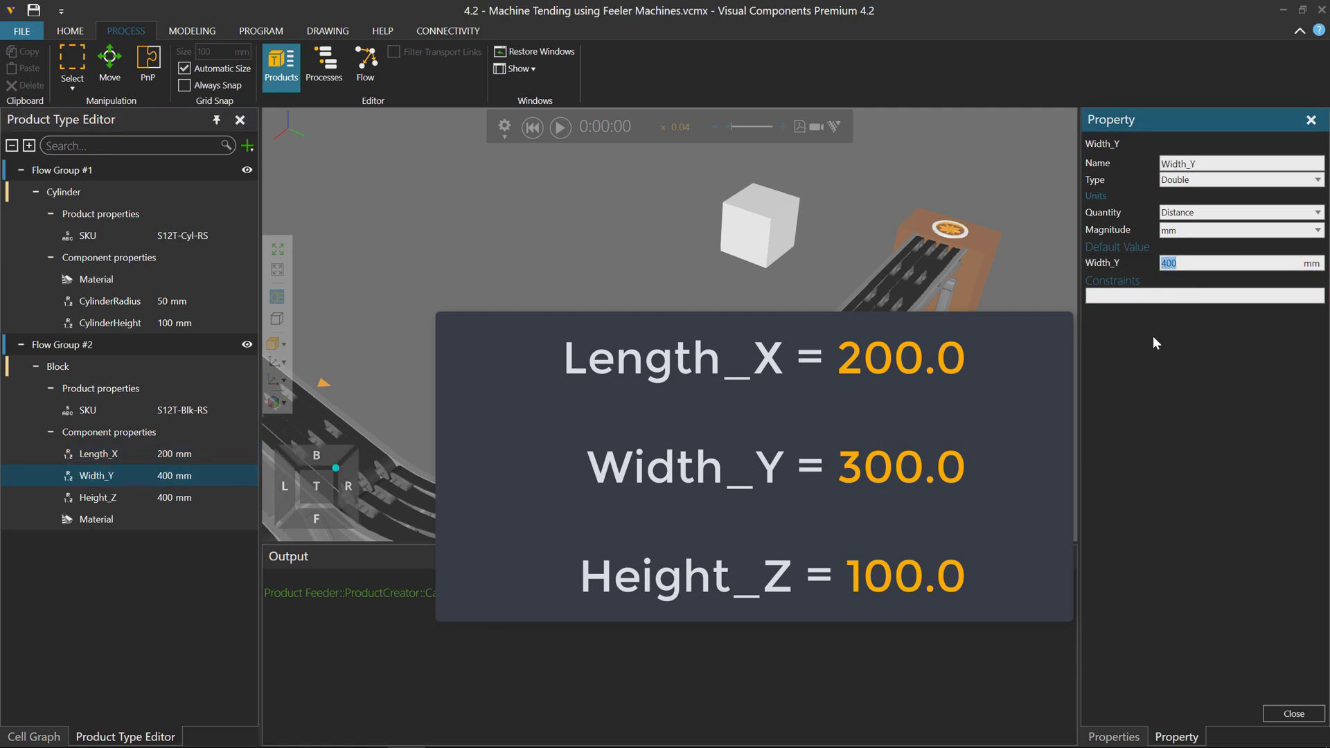
type("300")
left_click(164, 501)
left_click(1176, 264)
type("100")
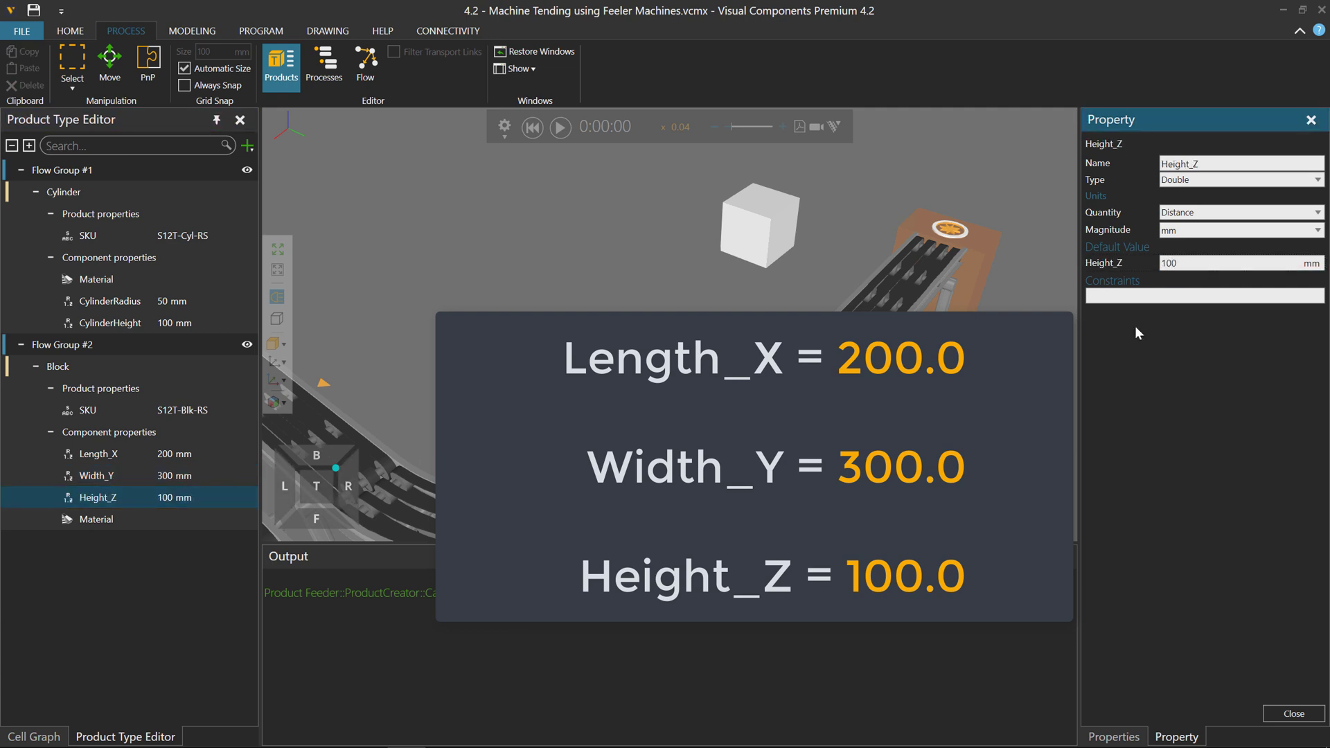
Set Block's Material default to Aluminum and reset the simulation.
left_click(150, 518)
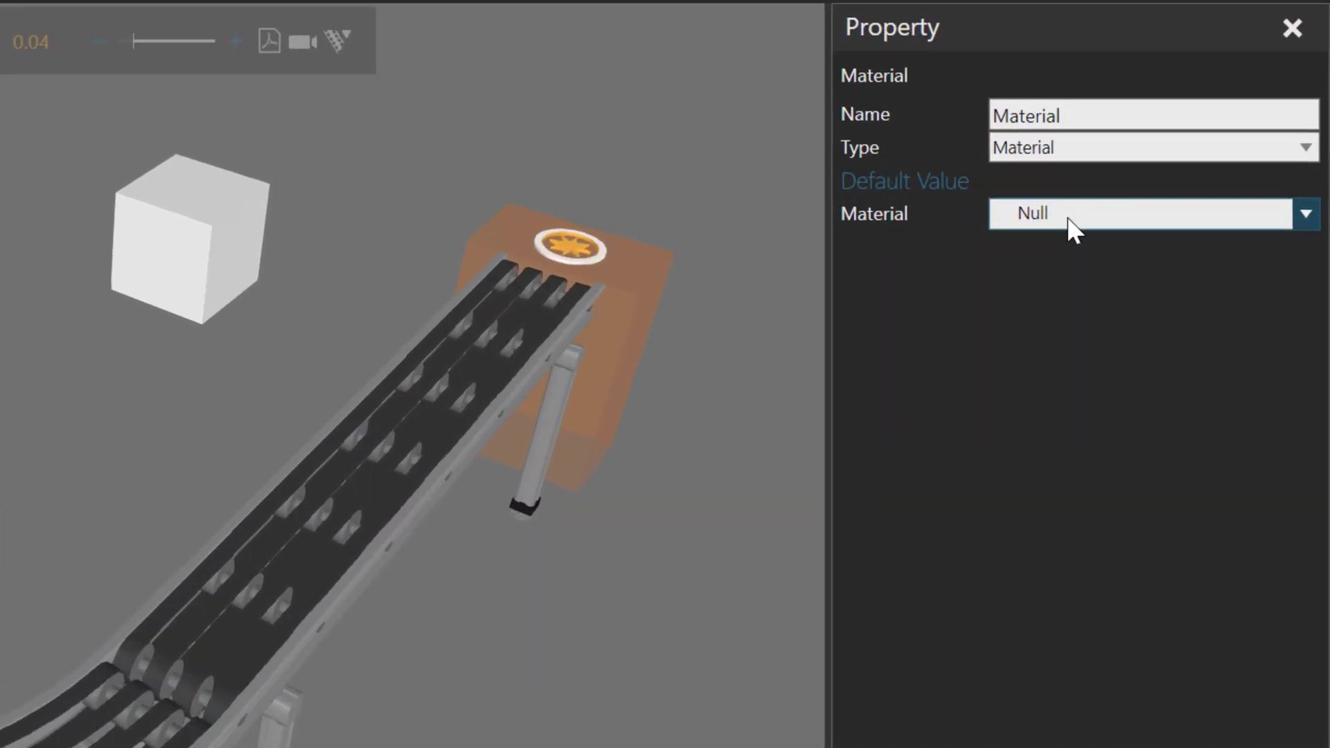
left_click(1067, 216)
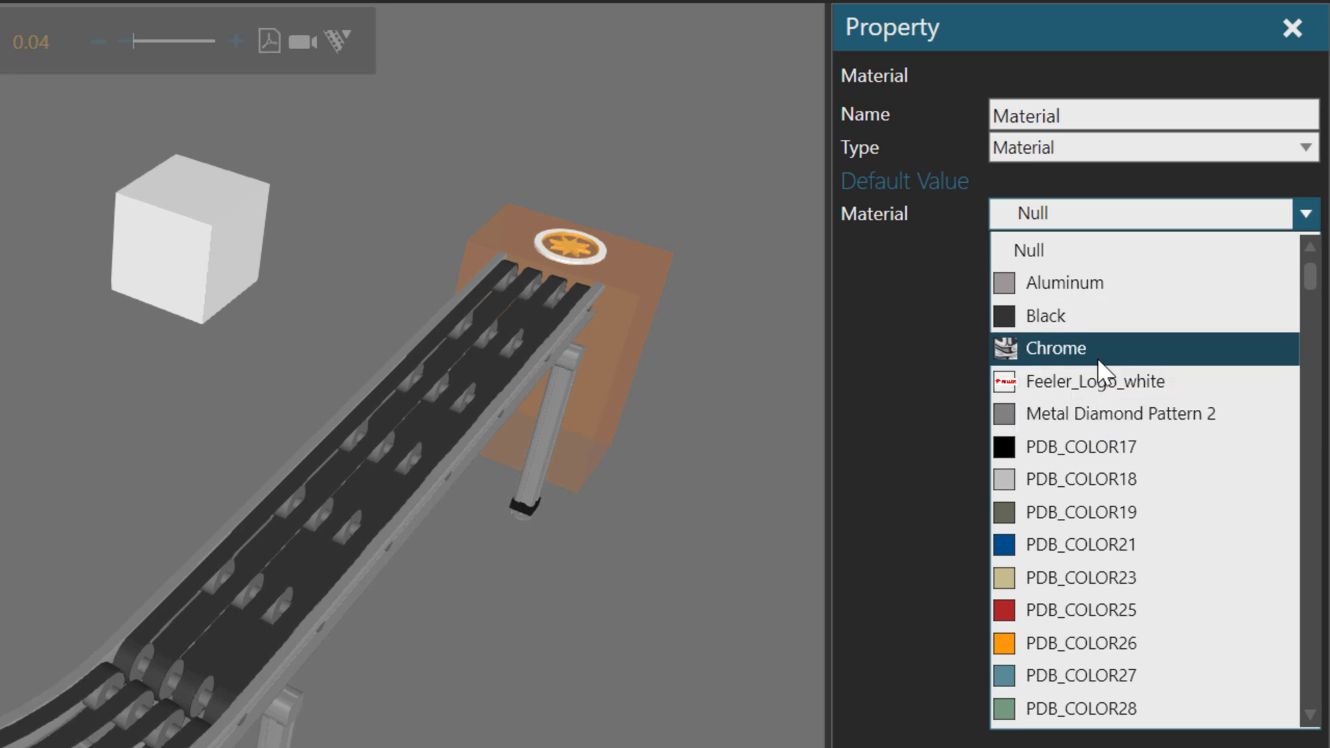
left_click(1107, 299)
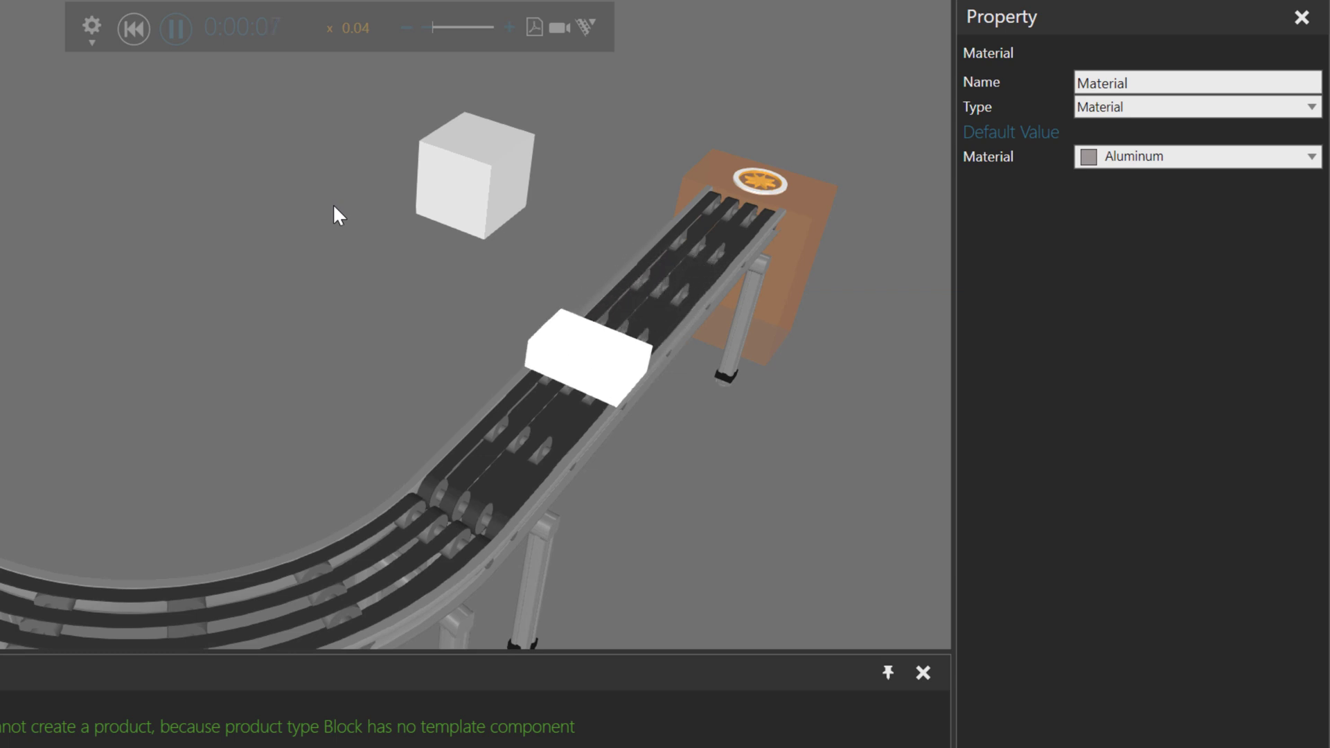
left_click(130, 33)
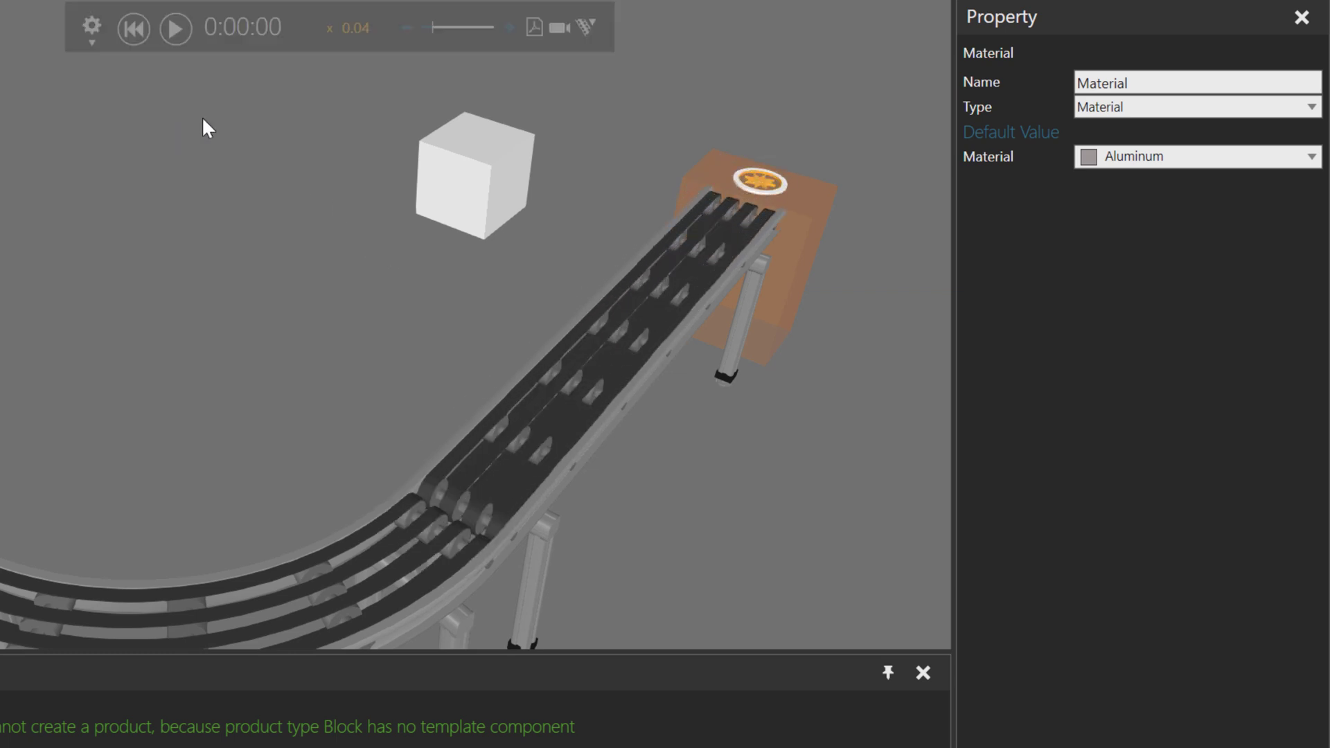
Change Block's Material to orange and run the simulation to see orange blocks.
left_click(1105, 167)
scroll(1176, 378, "down", 5)
scroll(1174, 368, "down", 6)
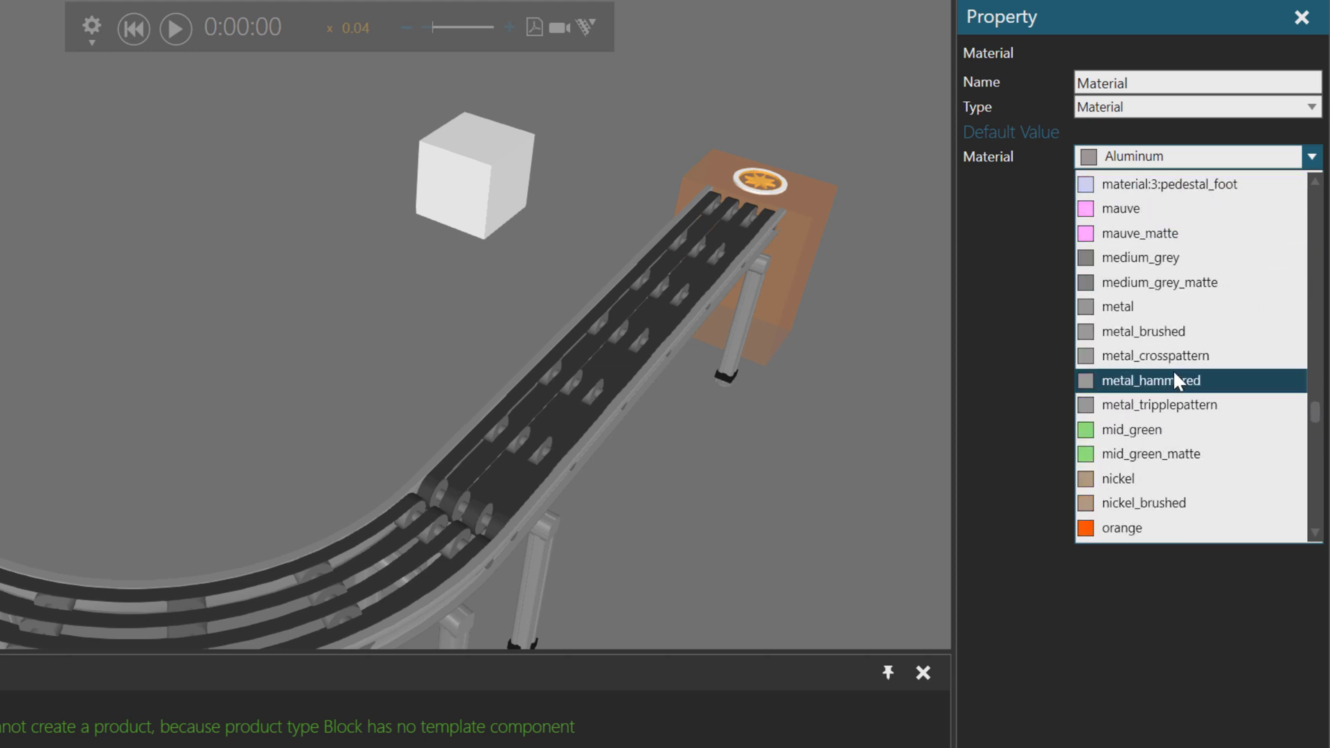
left_click(1141, 525)
left_click(176, 29)
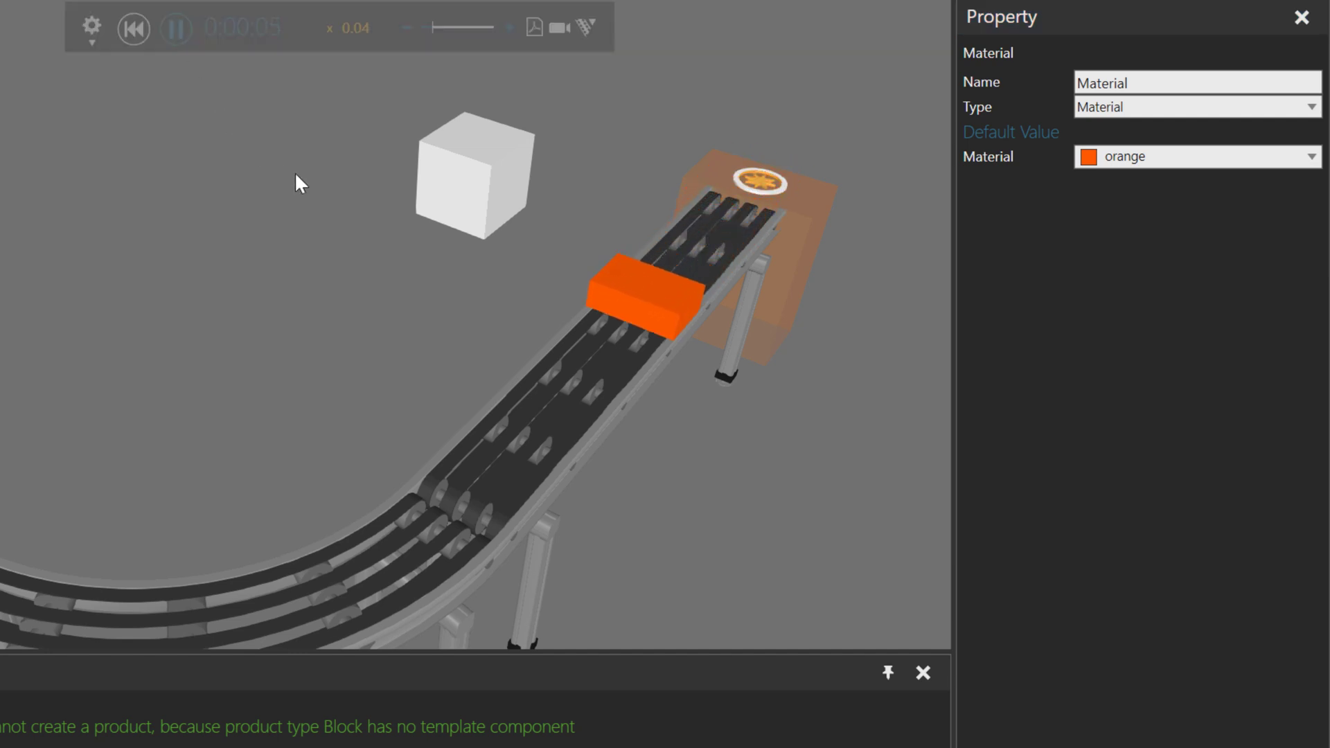
Set the white Block template cube's material to Aluminum, then view the whole cell.
left_click(495, 199)
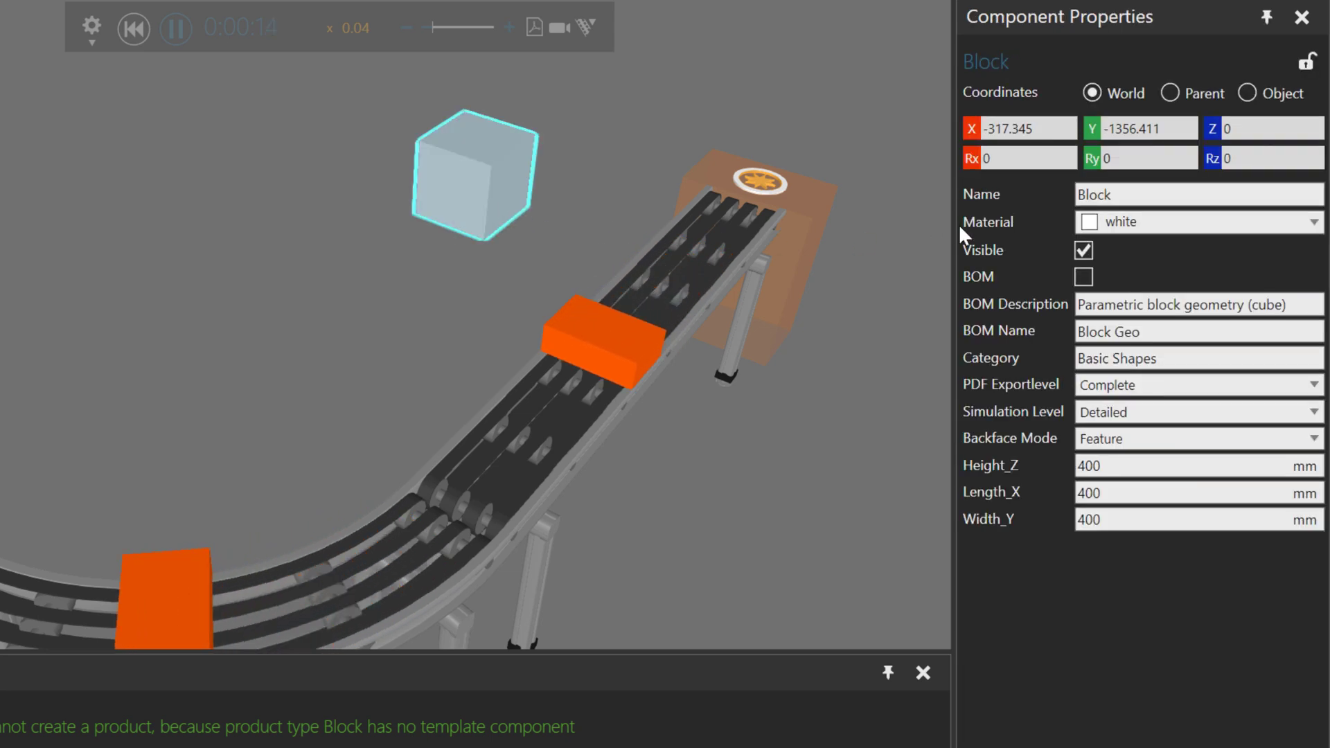
left_click(1111, 224)
scroll(1146, 276, "up", 5)
scroll(1146, 276, "up", 10)
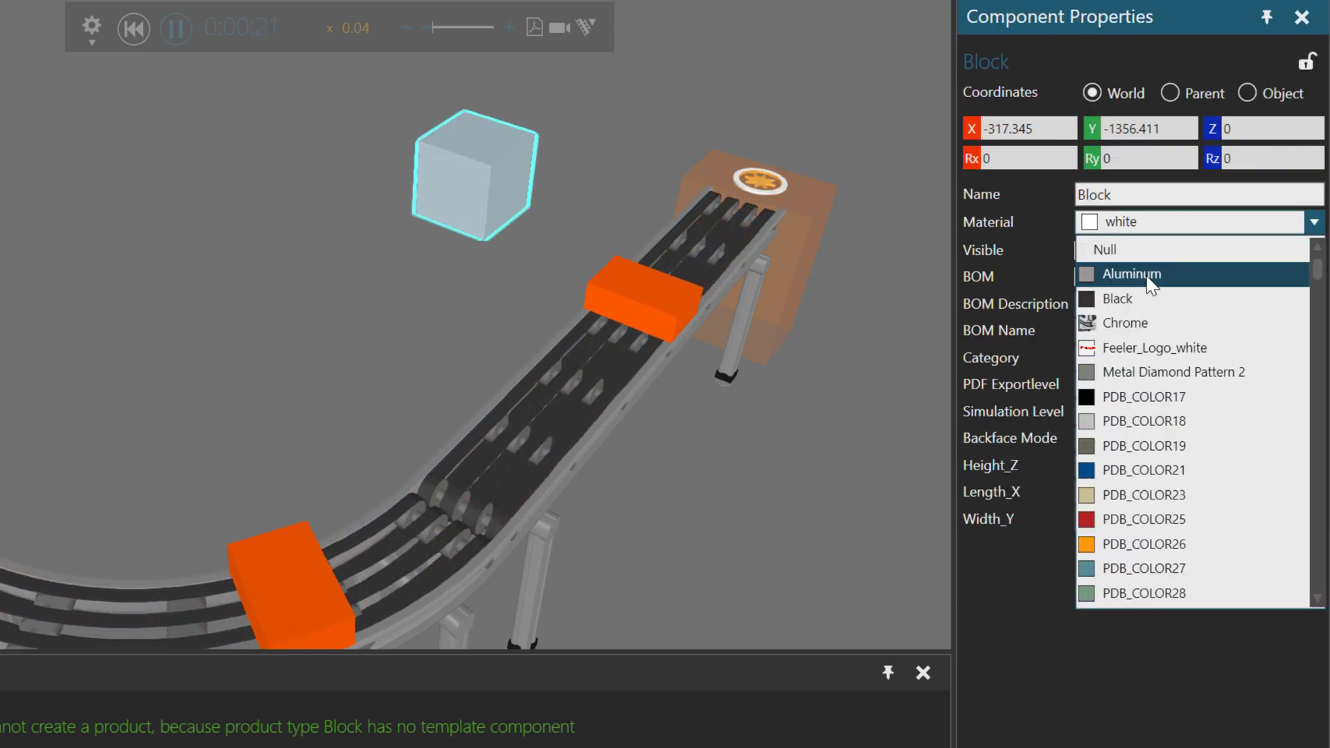
left_click(1146, 271)
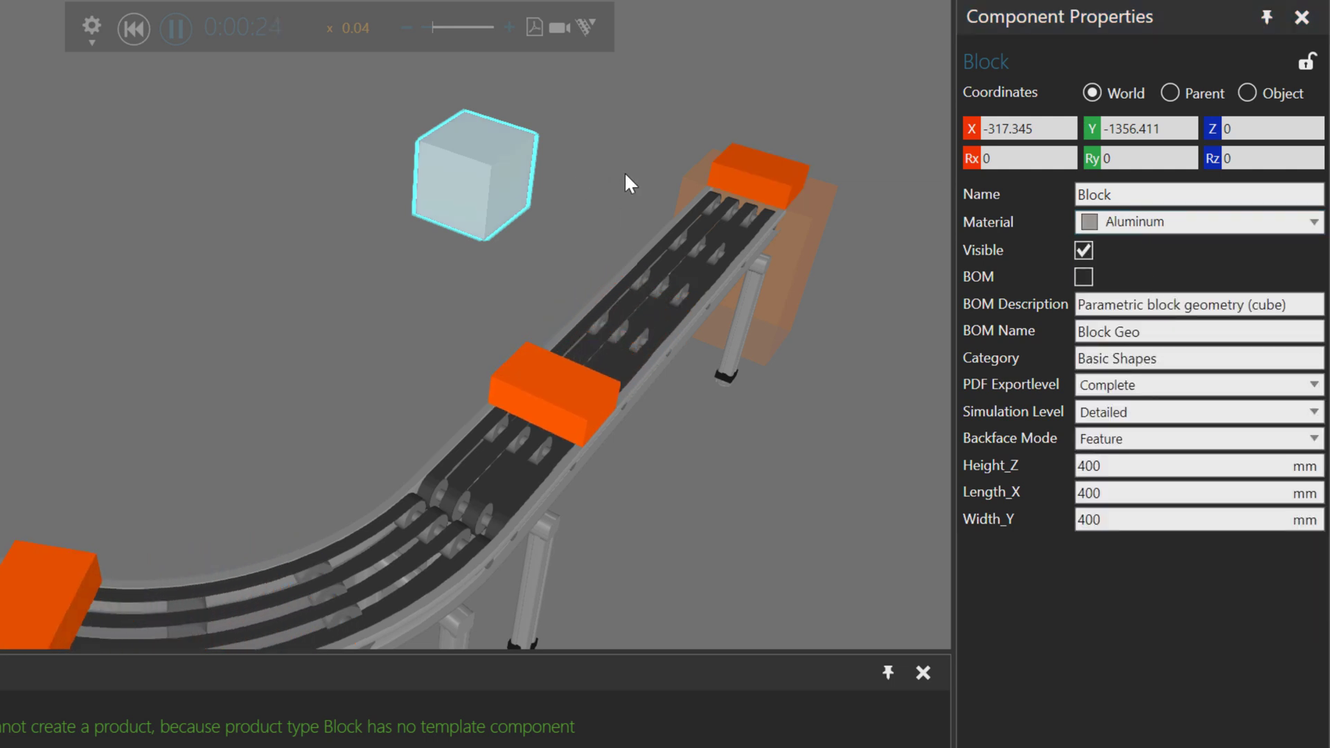
left_click(565, 187)
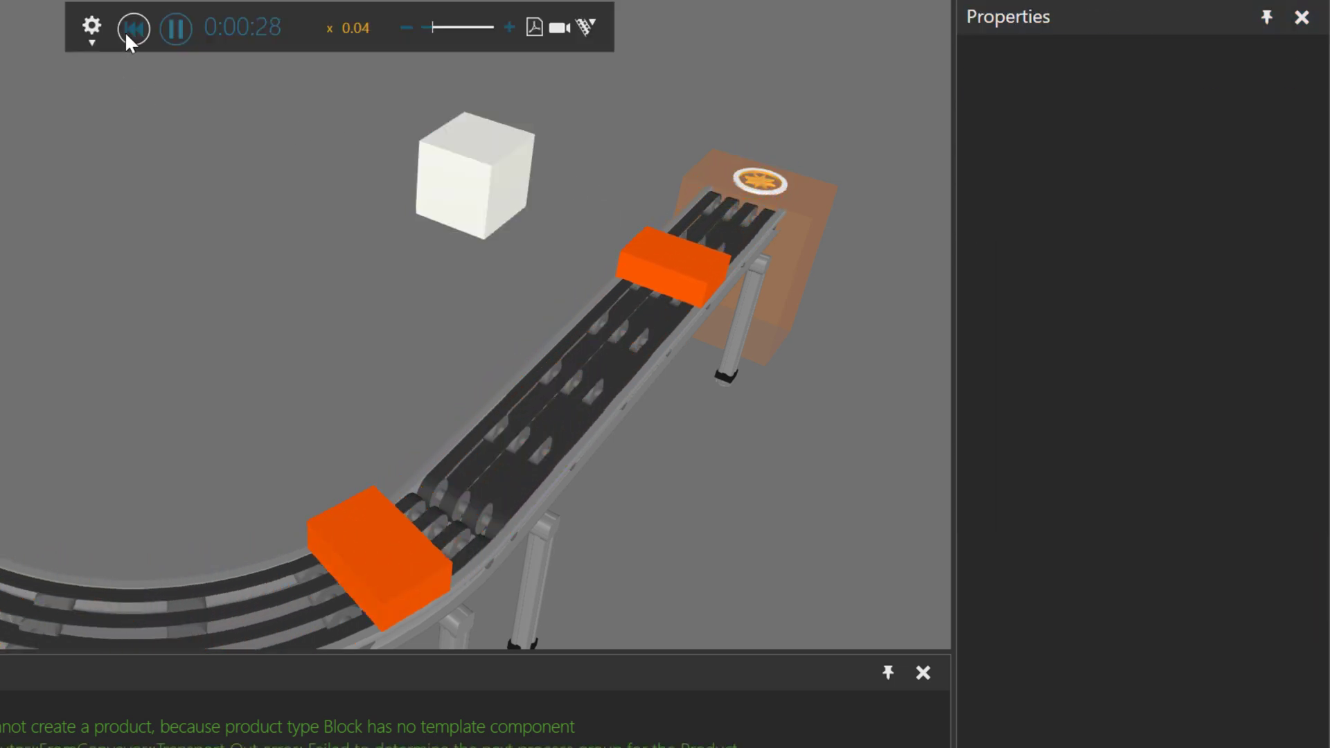
scroll(288, 344, "down", 3)
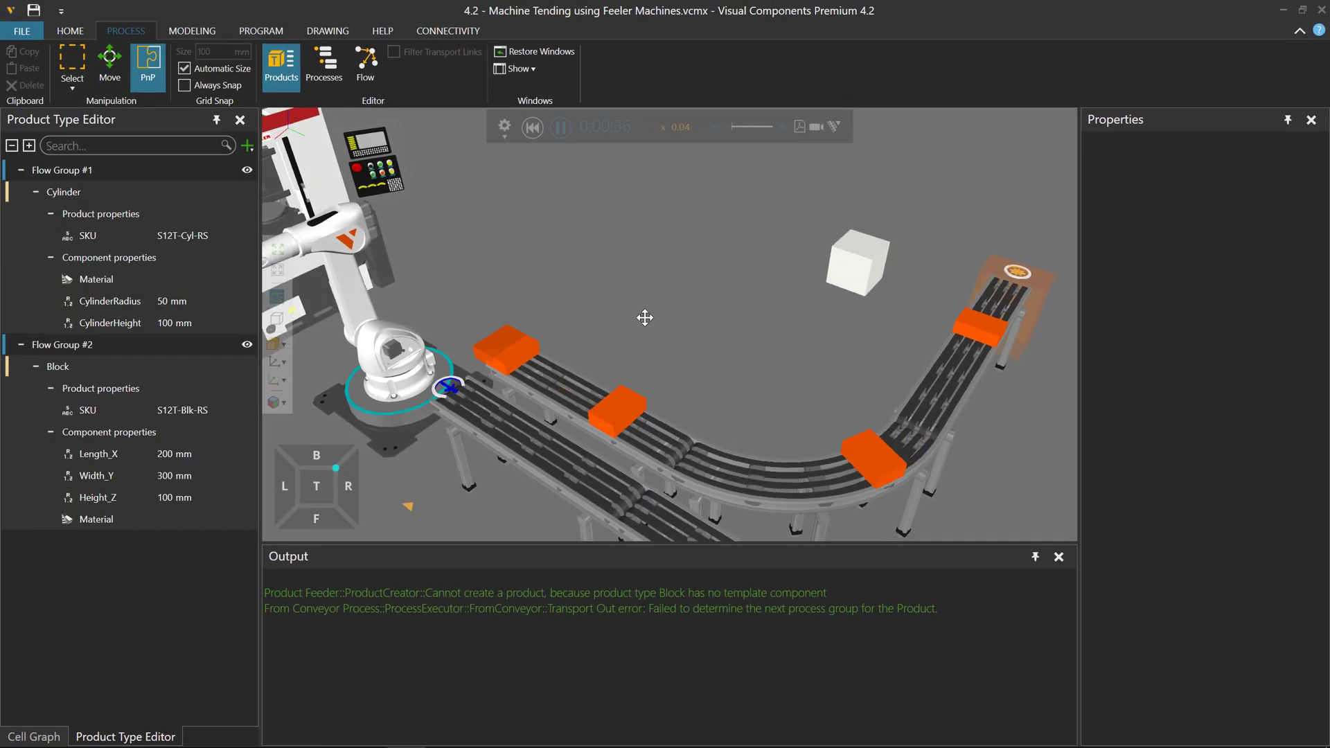
right_click_drag(623, 330, 560, 345)
right_click_drag(649, 338, 638, 339)
scroll(638, 338, "down", 2)
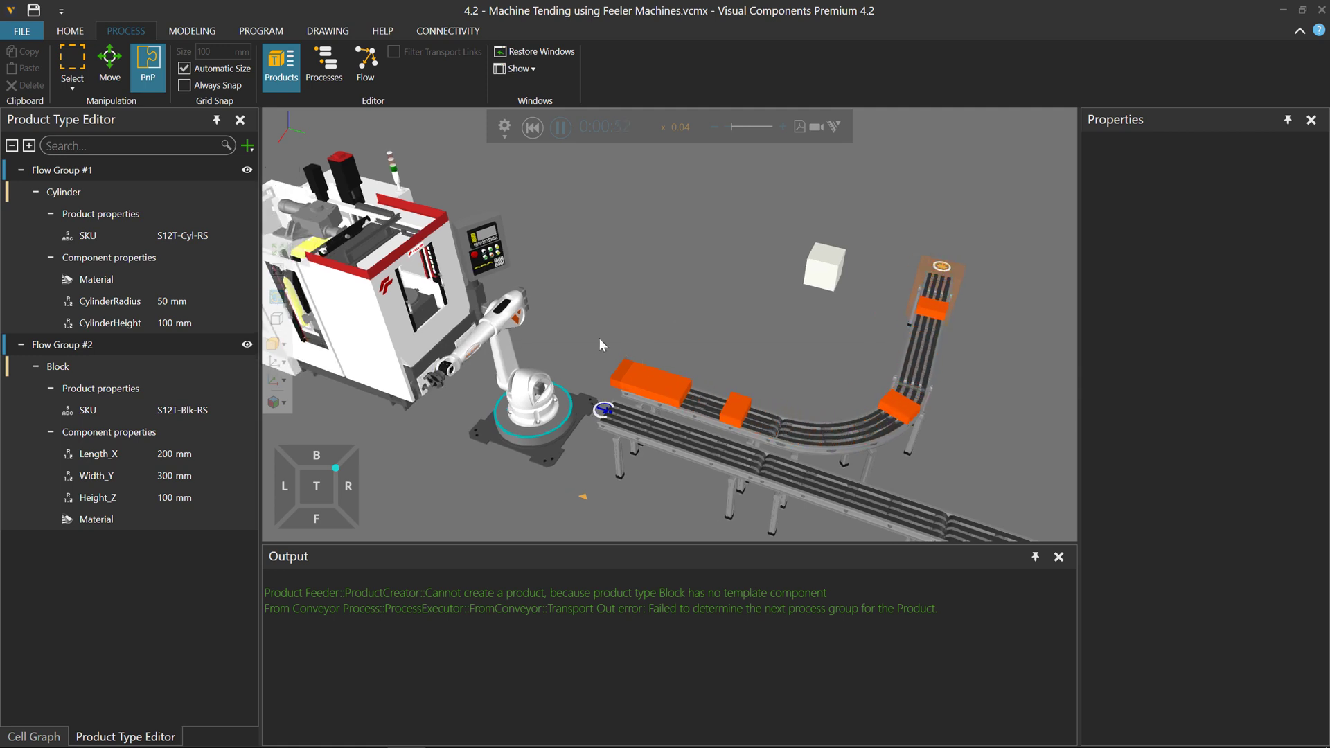
Reset the simulation and move Block from Flow Group #2 into Flow Group #1.
left_click(532, 127)
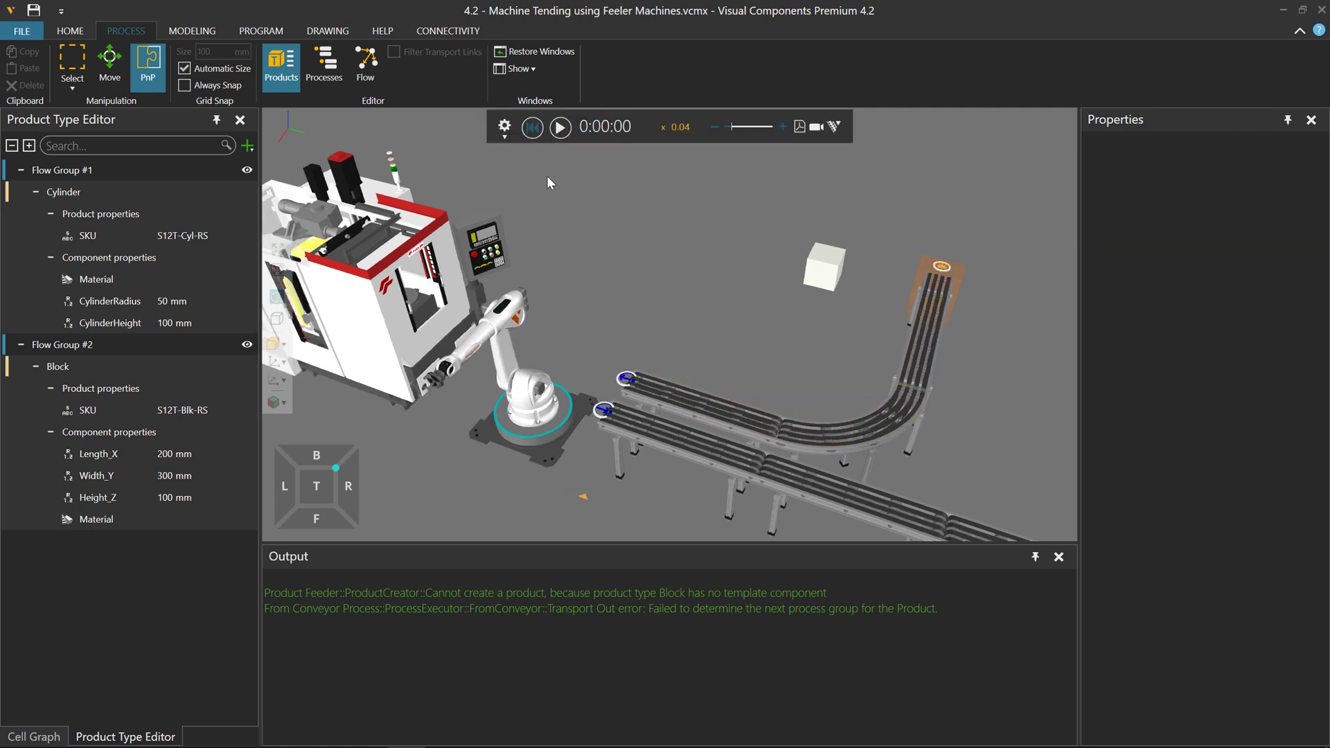
left_click(367, 67)
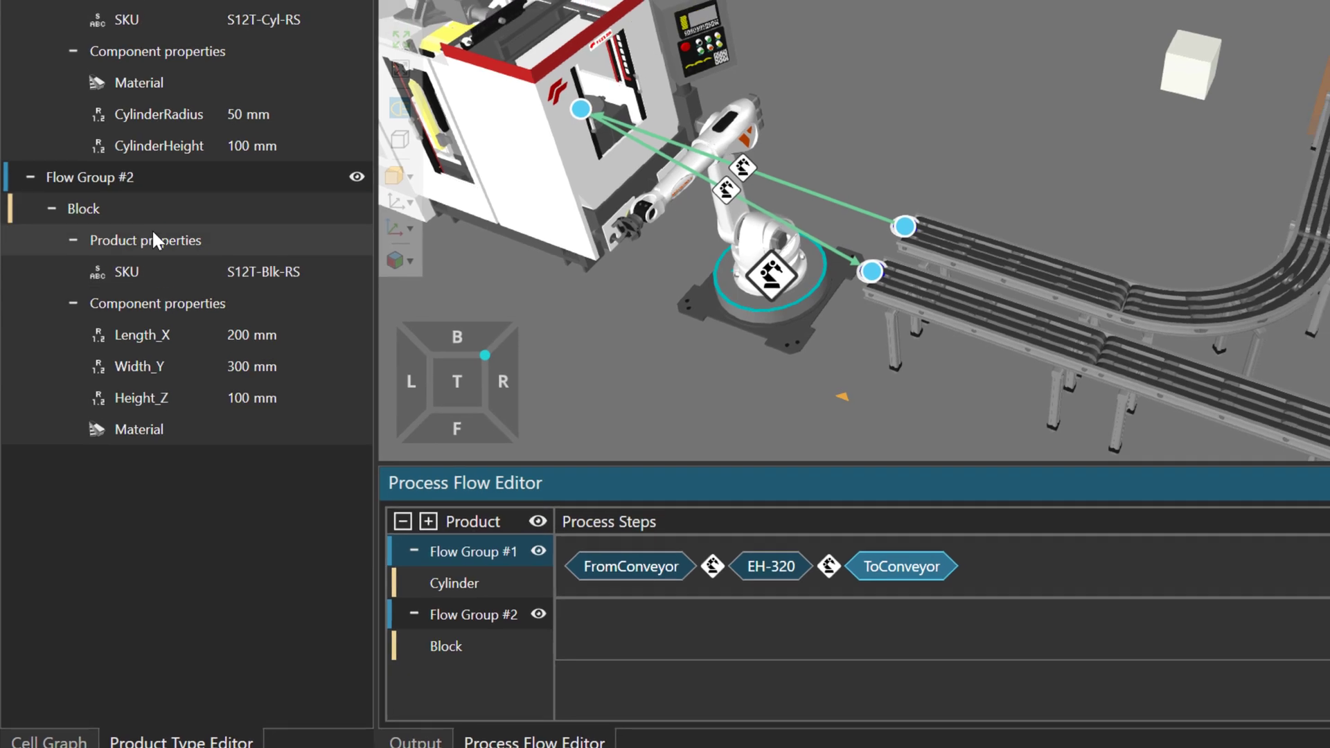
left_click(118, 176)
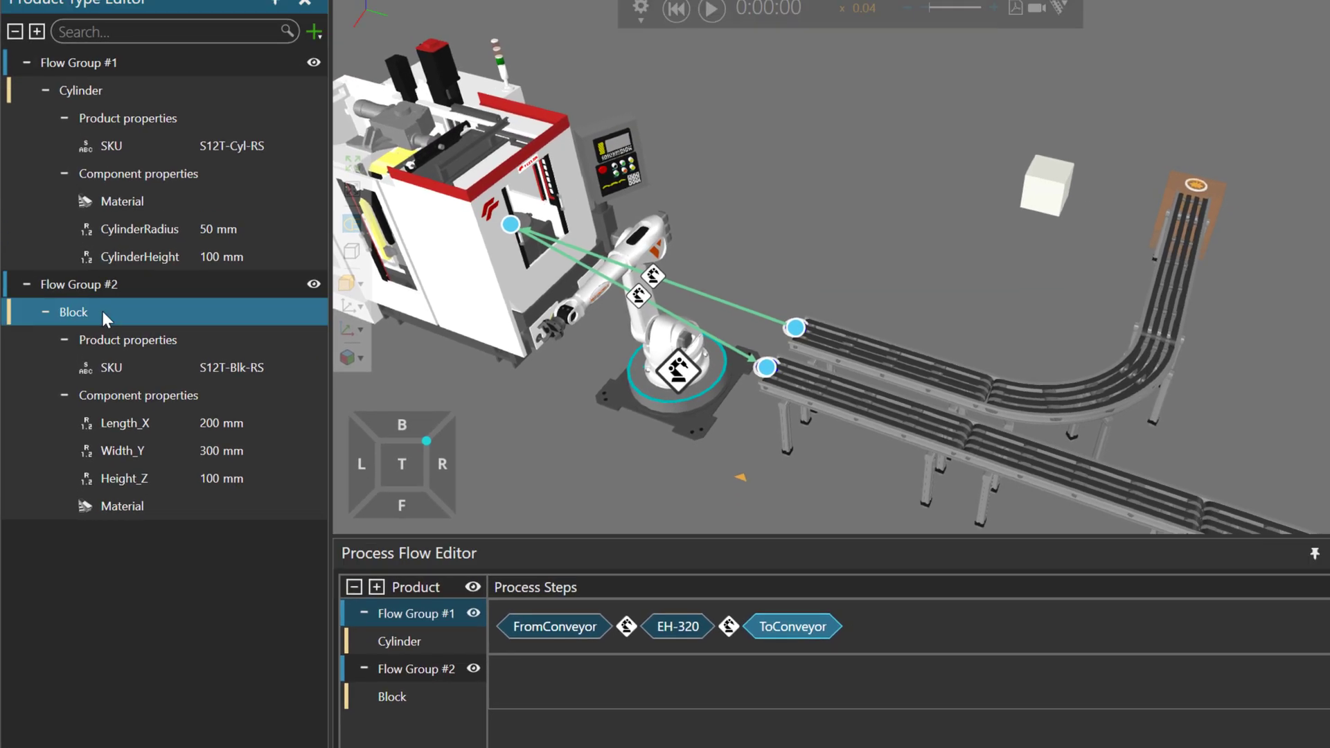
left_click_drag(101, 319, 92, 77)
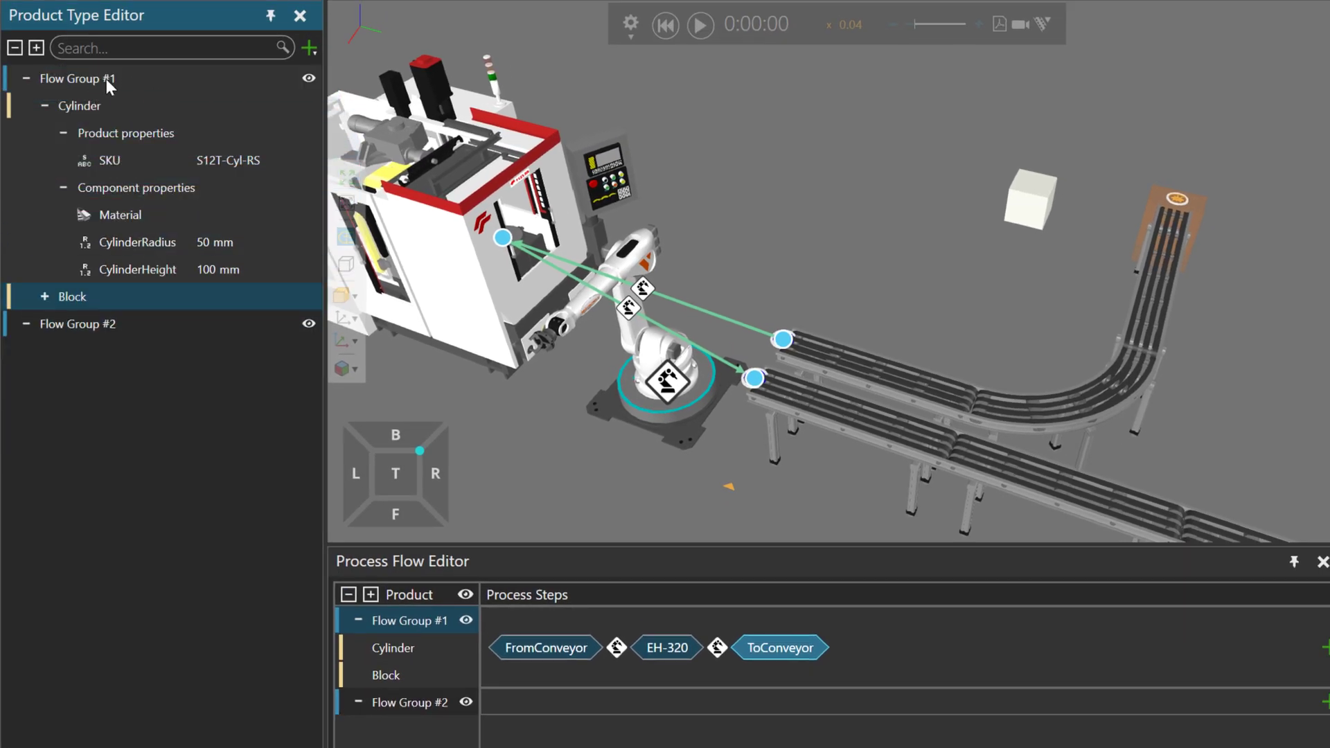
left_click(698, 26)
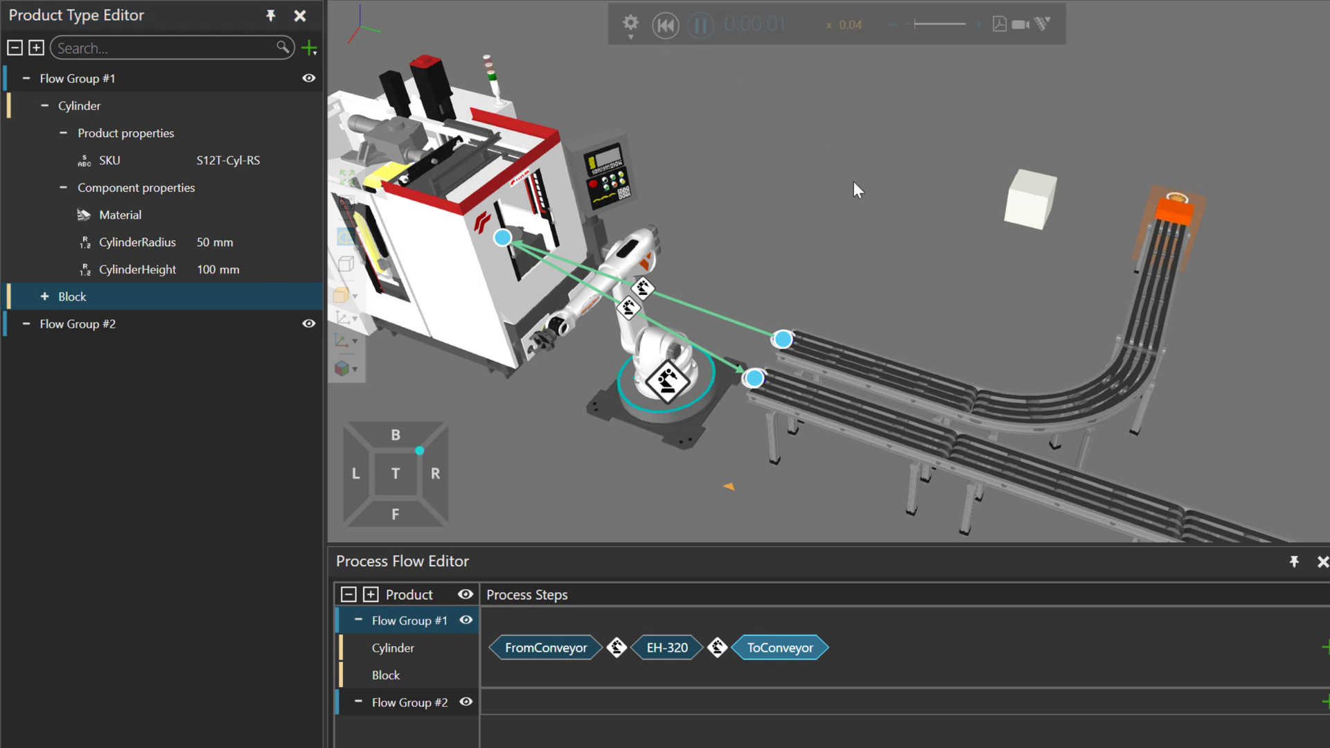
left_click(978, 22)
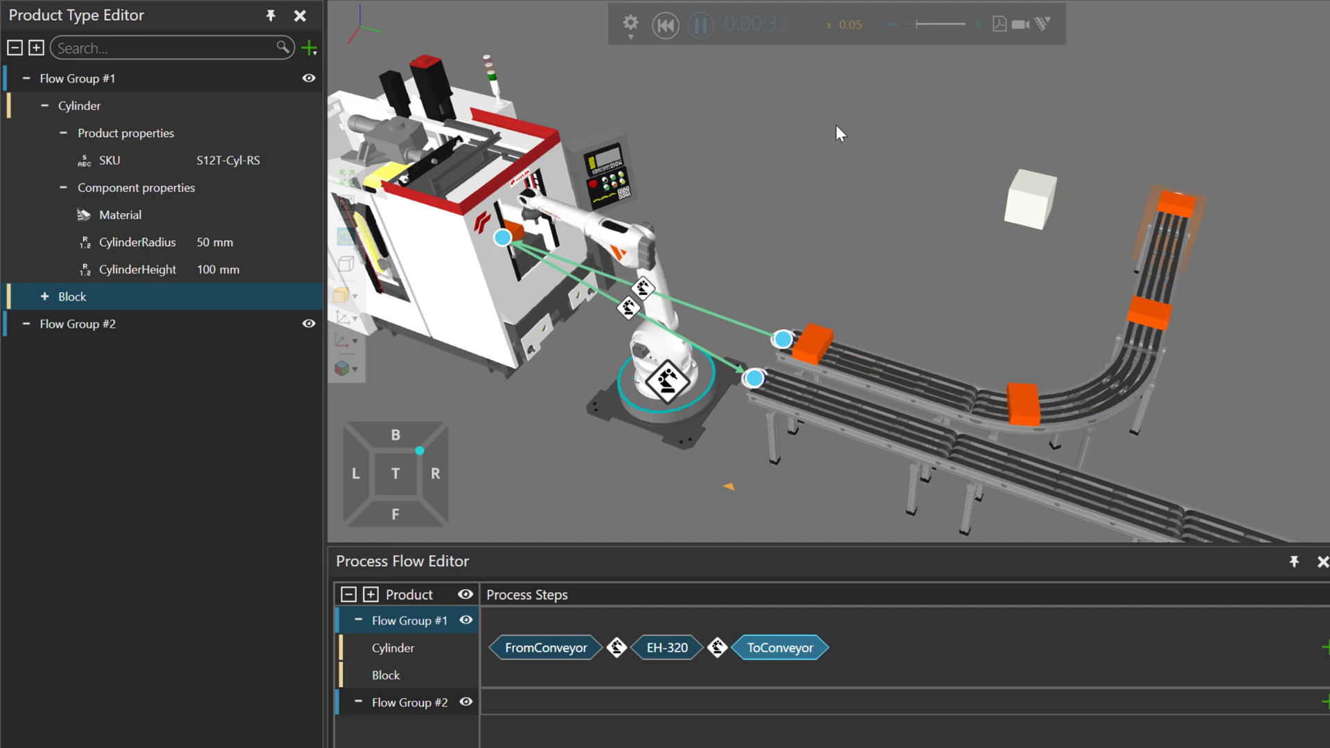
left_click(702, 26)
left_click(665, 25)
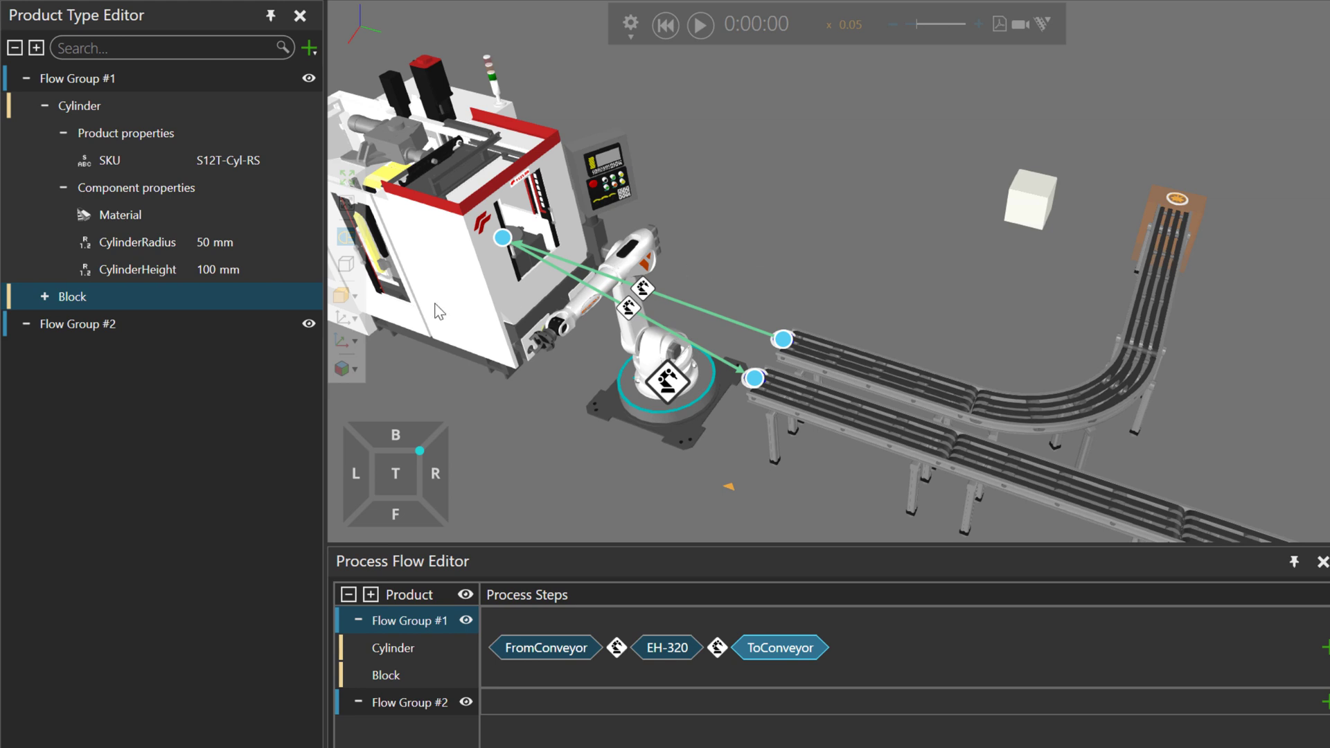
Expand the Block node under Flow Group #1 to show its SKU and 200×300×100 mm dimensions.
left_click(45, 296)
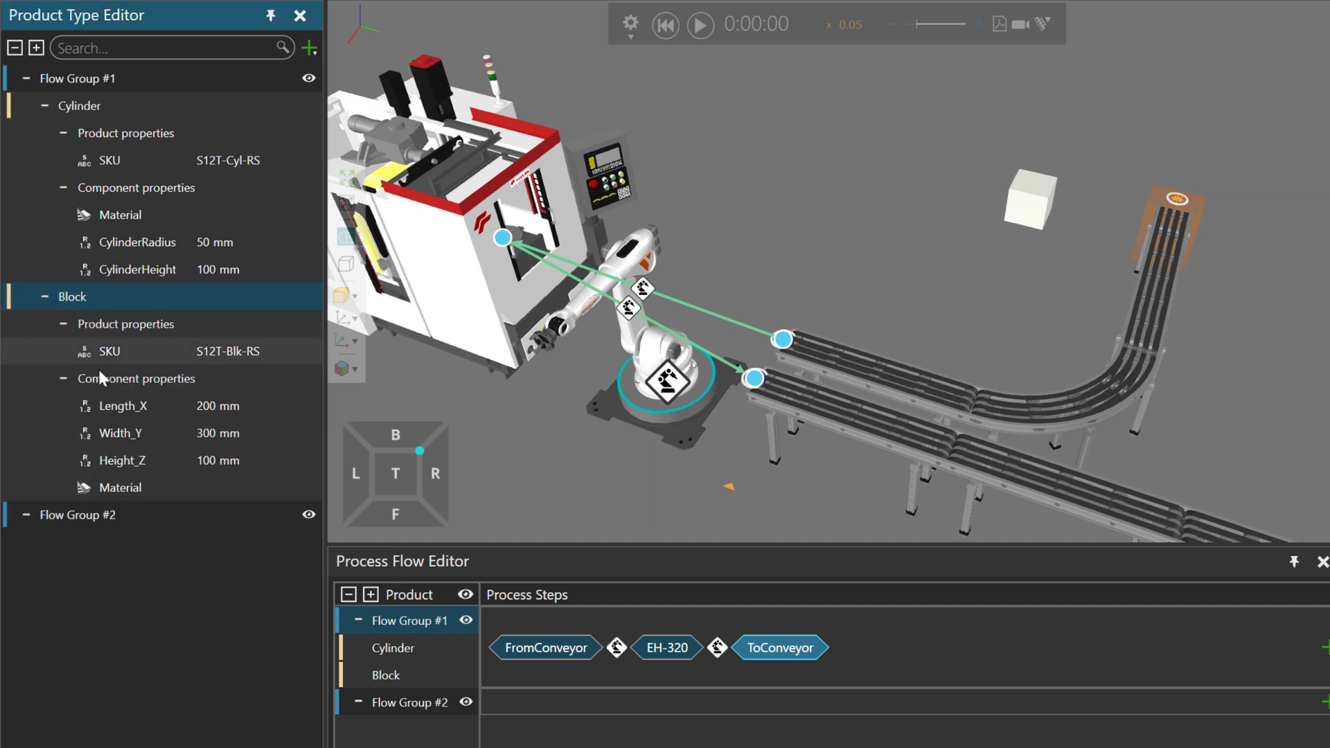